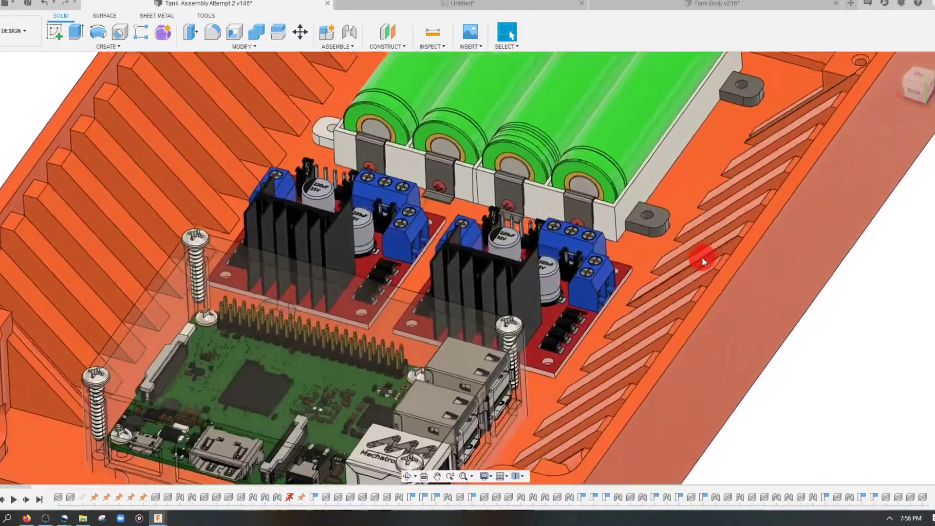
# Inspect the two motor driver boards in the tank assembly and open the drawing with their mounting-hole dimensions.
pyautogui.scroll(5, 702, 256)
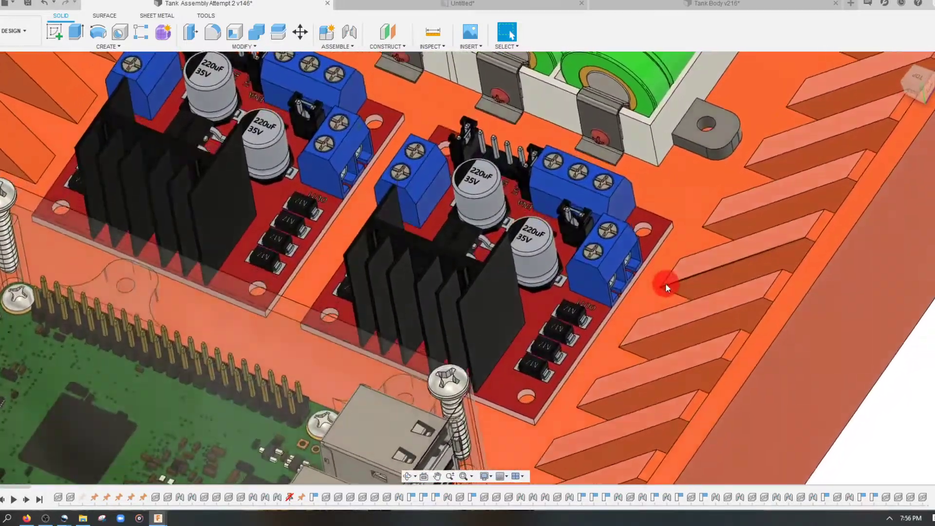
pyautogui.scroll(5, 666, 286)
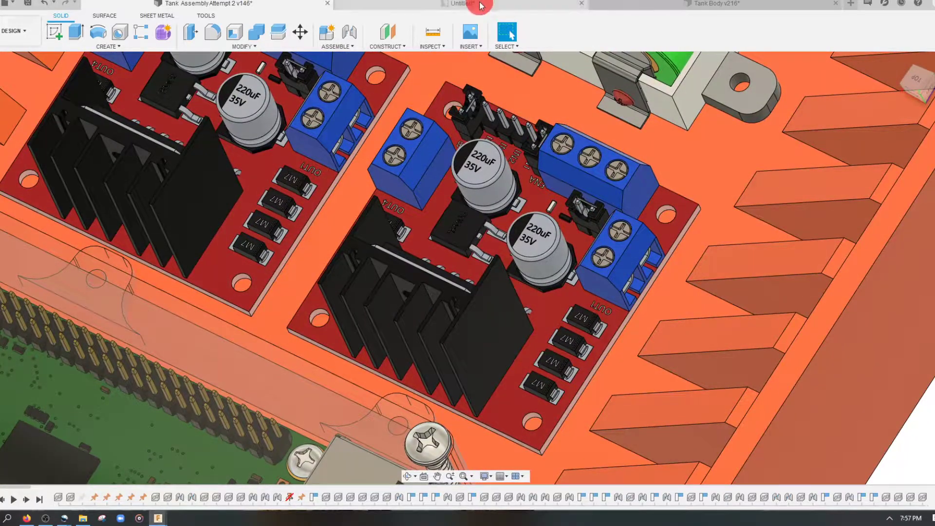
pyautogui.click(479, 4)
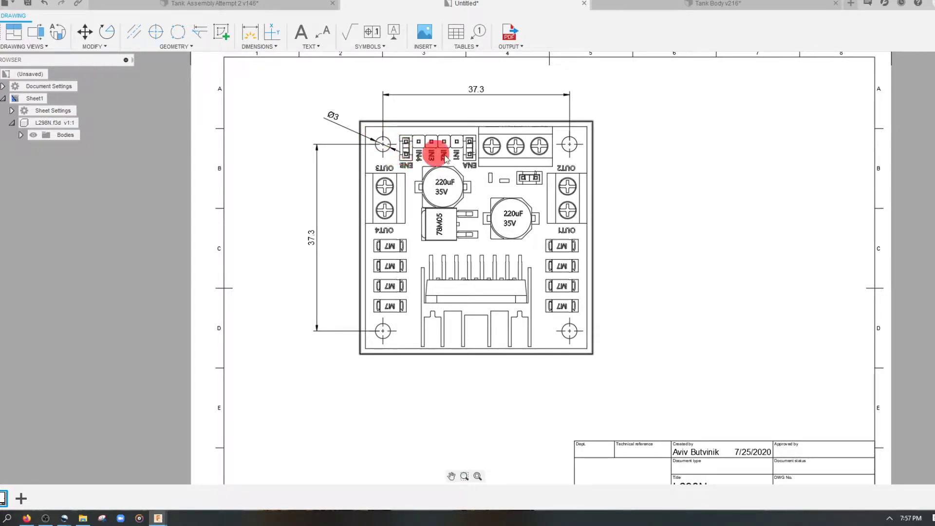
# Switch to the Tank Body design and start a sketch on the body's flat floor face between the vent slots.
pyautogui.click(681, 5)
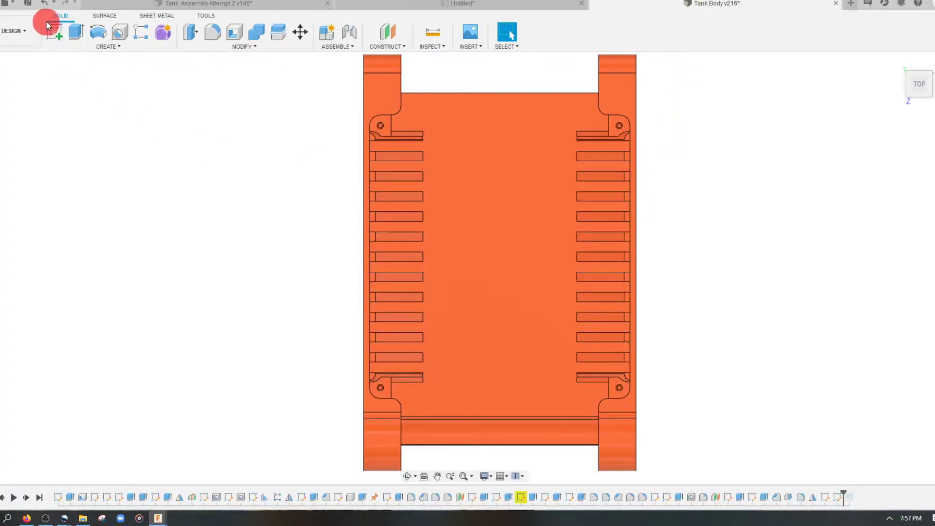
pyautogui.click(52, 31)
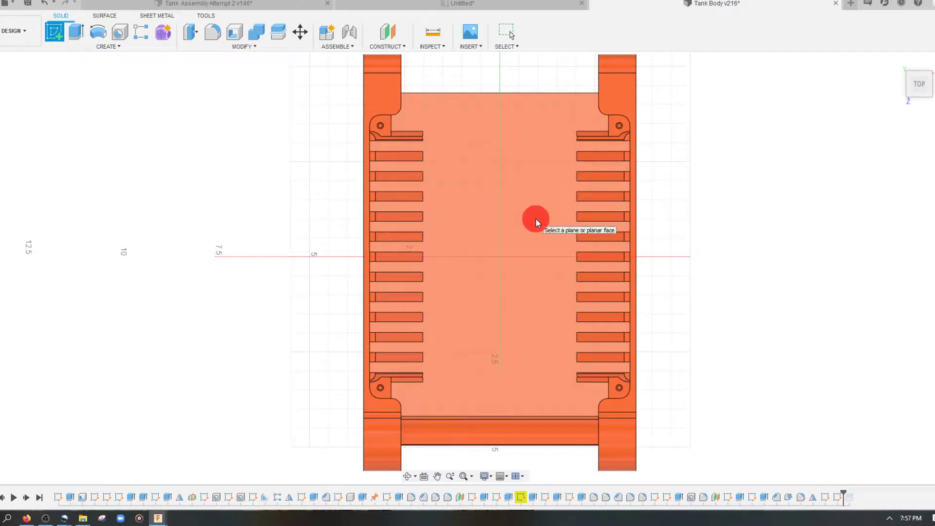
pyautogui.click(535, 218)
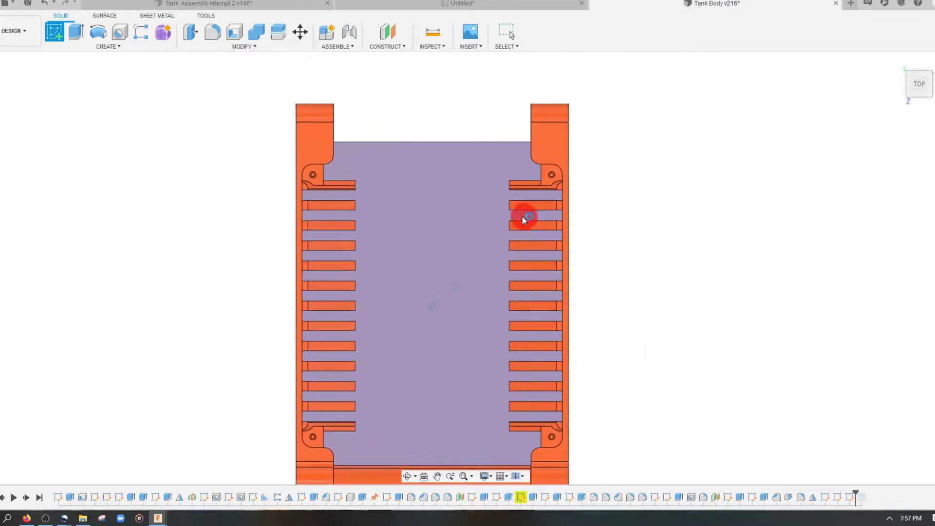
# Start a center rectangle just right of the origin on the floor, entering a height of 0.3 mm and a width of 37.3 mm.
pyautogui.click(93, 44)
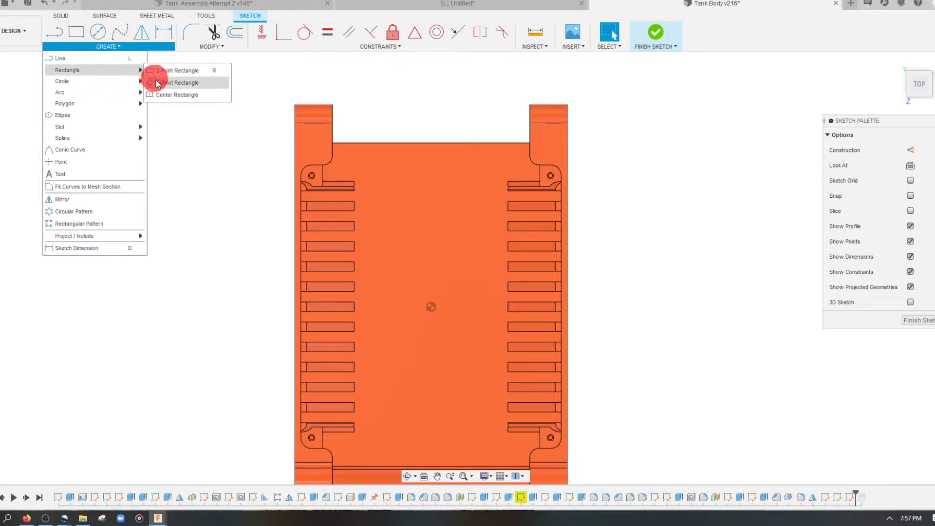
pyautogui.click(155, 73)
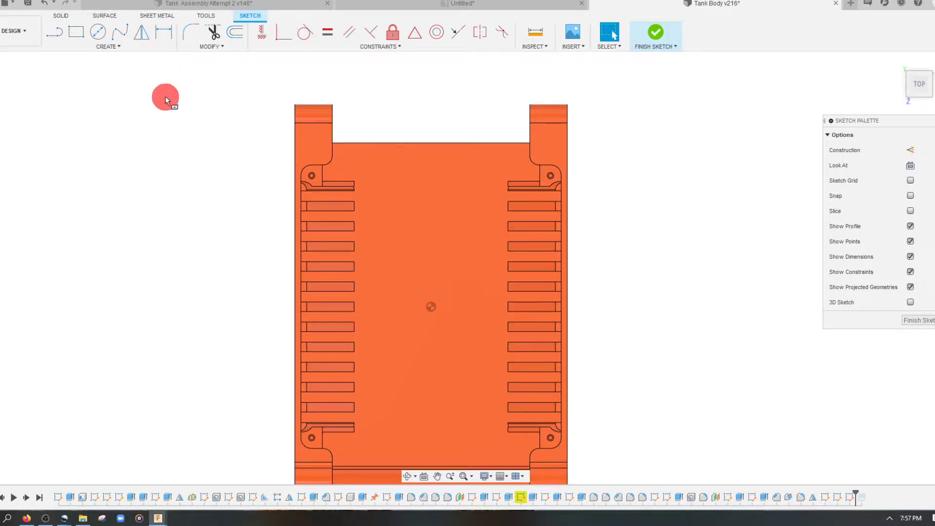
pyautogui.click(468, 307)
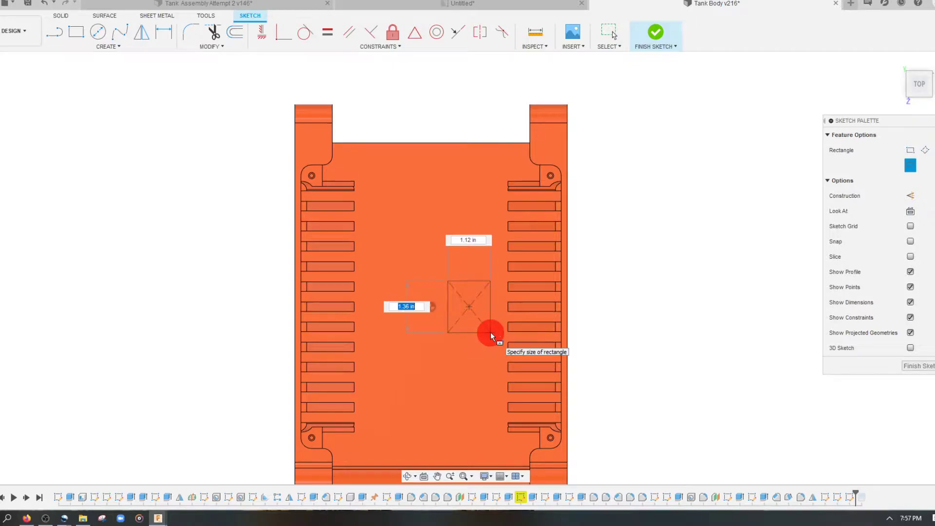
pyautogui.press('BackSpace')
pyautogui.write('0.3mm')
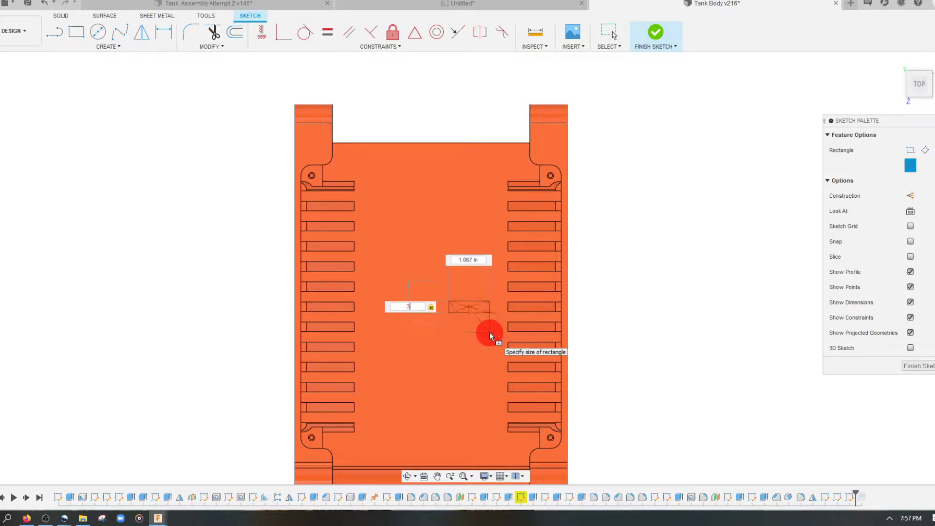
pyautogui.press('Tab')
pyautogui.write('3')
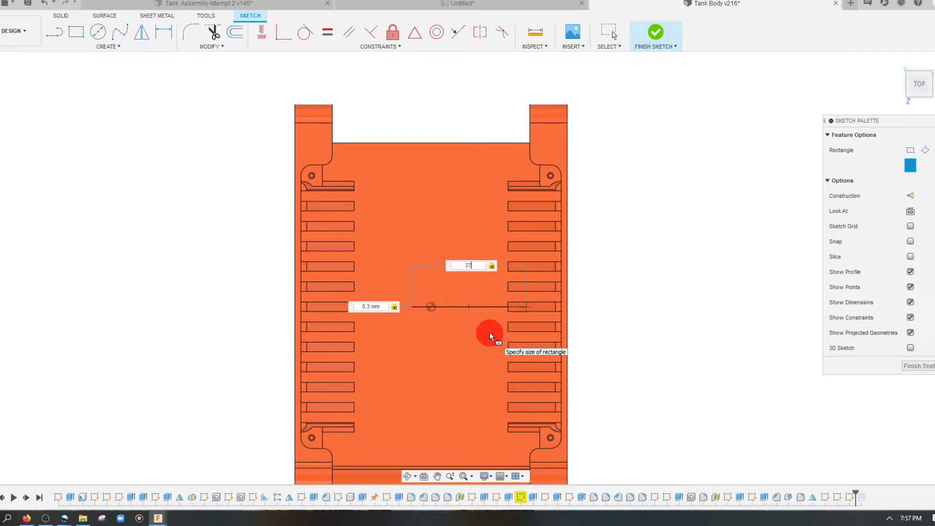
pyautogui.write('7.3')
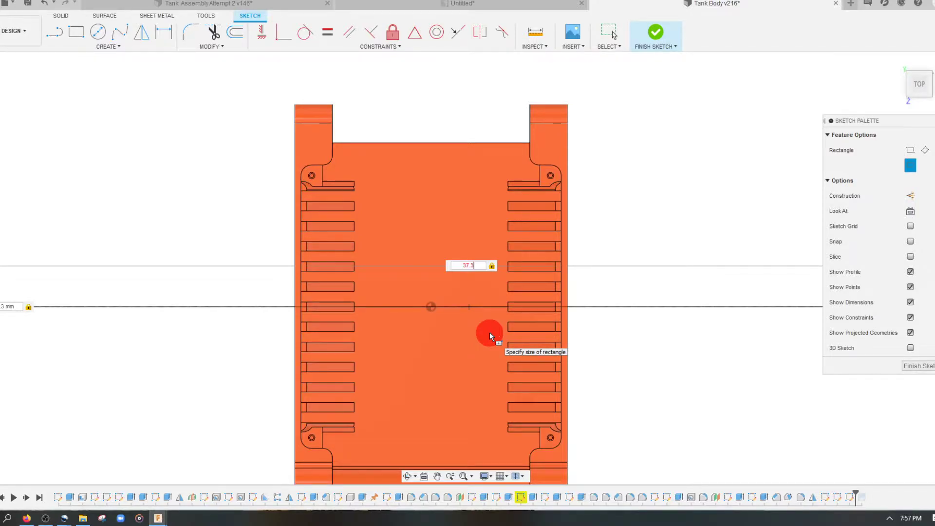
pyautogui.write('mm')
pyautogui.press('Tab')
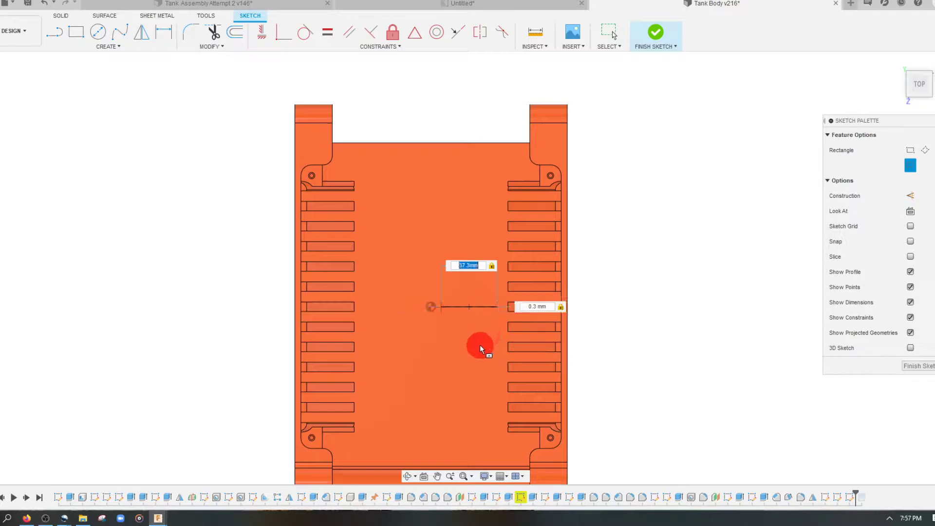
# Set the center rectangle's height to 37.3 mm and leave the rectangle command.
pyautogui.press('Tab')
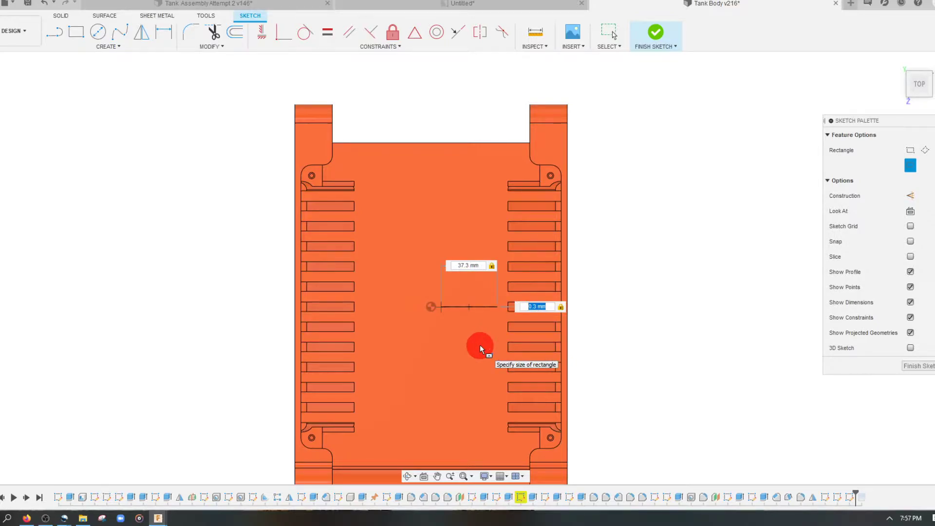
pyautogui.write('37.3')
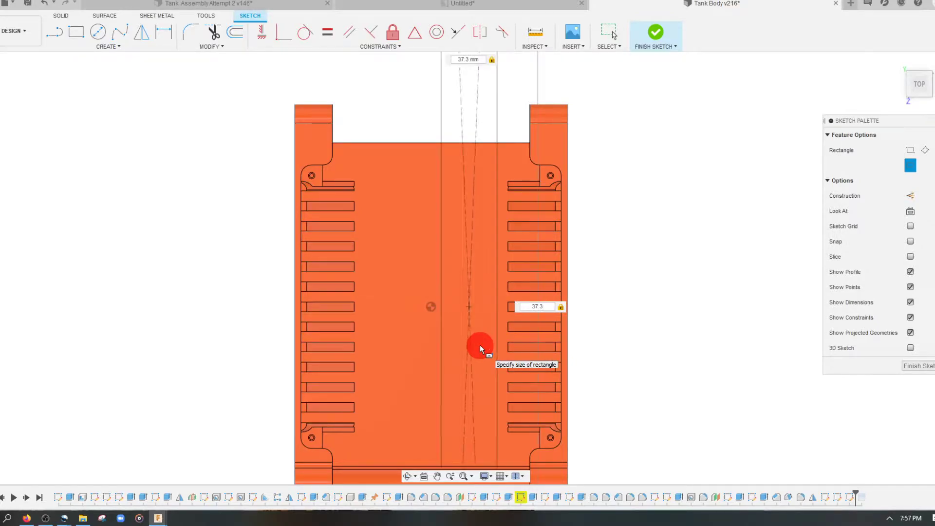
pyautogui.write('mm')
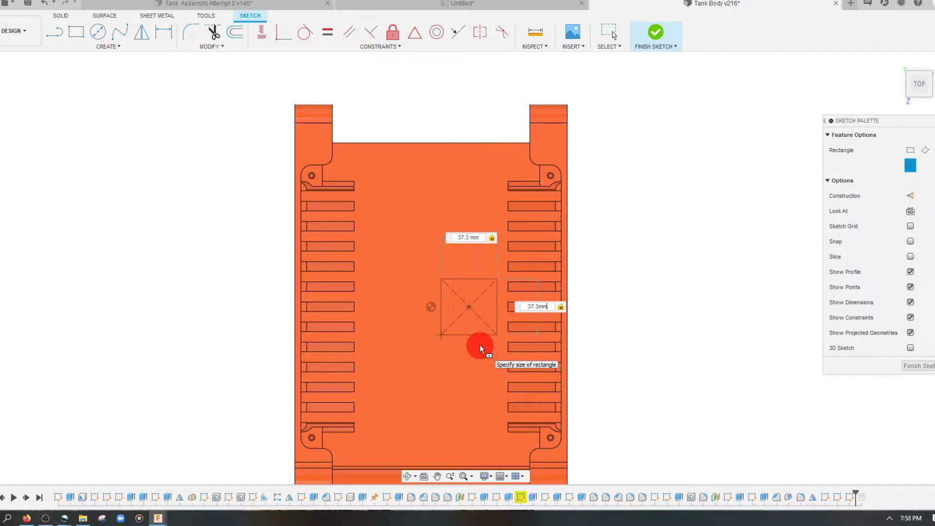
pyautogui.press('Escape')
# Turn on object visibility for all work features and sketches.
pyautogui.scroll(2, 475, 314)
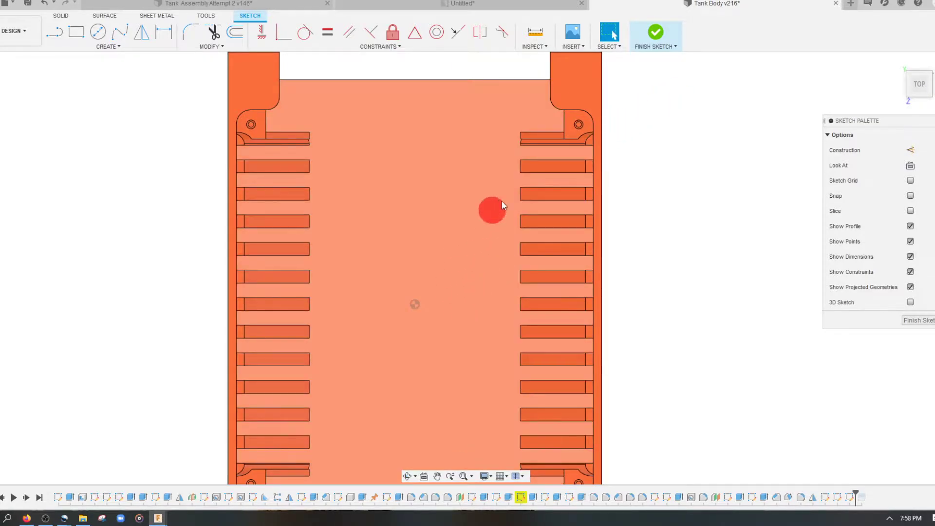
pyautogui.click(618, 47)
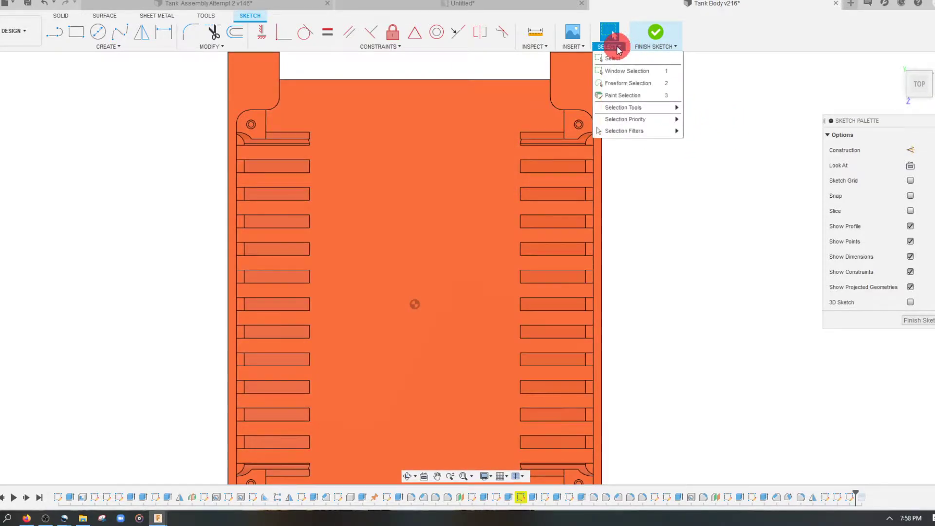
pyautogui.click(616, 43)
pyautogui.click(489, 476)
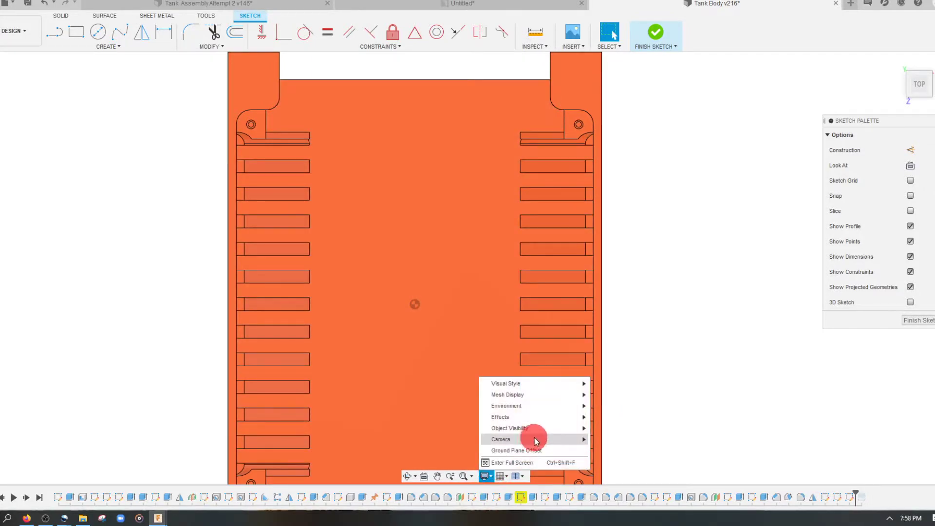
pyautogui.moveTo(548, 426)
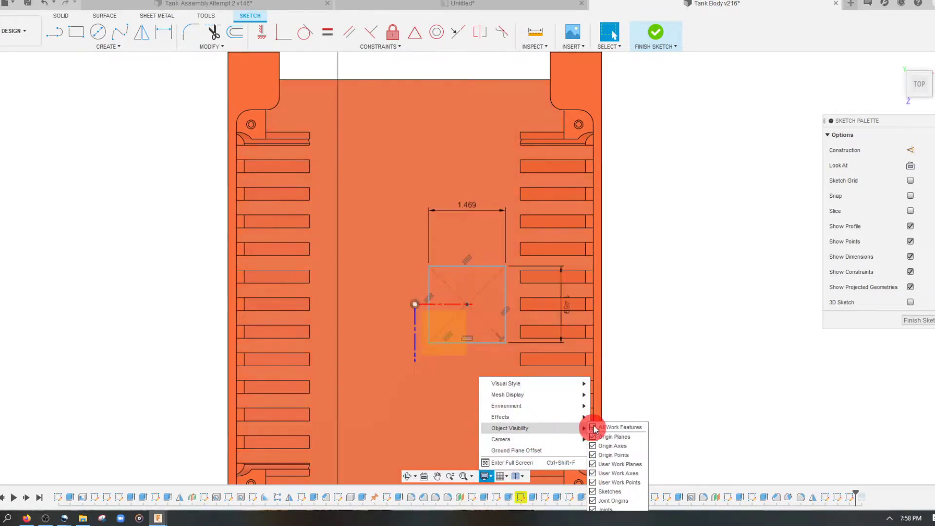
pyautogui.click(590, 317)
# Convert the four sides of the square to construction lines and move the sketch palette nearer to the model.
pyautogui.click(448, 297)
pyautogui.click(494, 256)
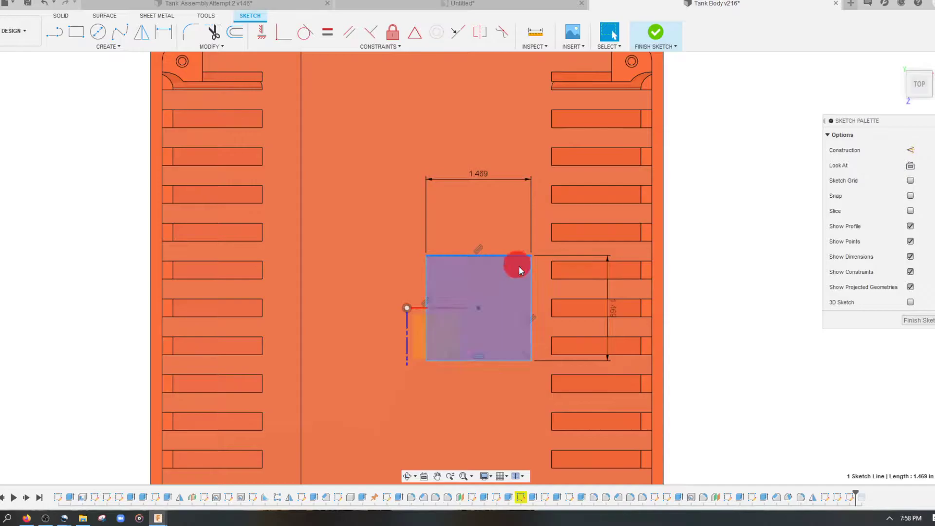
pyautogui.keyDown('shift'); pyautogui.click(532, 279); pyautogui.keyUp('shift')
pyautogui.keyDown('shift'); pyautogui.click(503, 361); pyautogui.keyUp('shift')
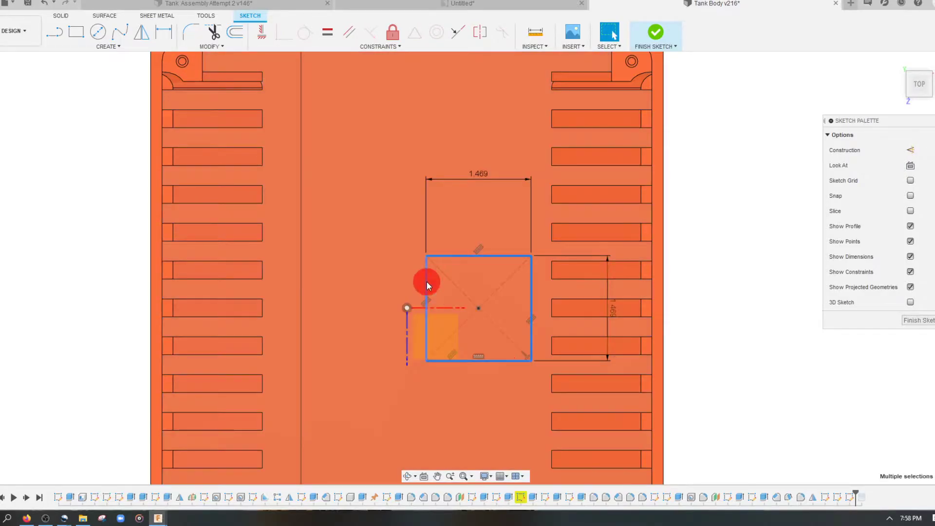
pyautogui.keyDown('shift'); pyautogui.click(426, 281); pyautogui.keyUp('shift')
pyautogui.click(915, 149)
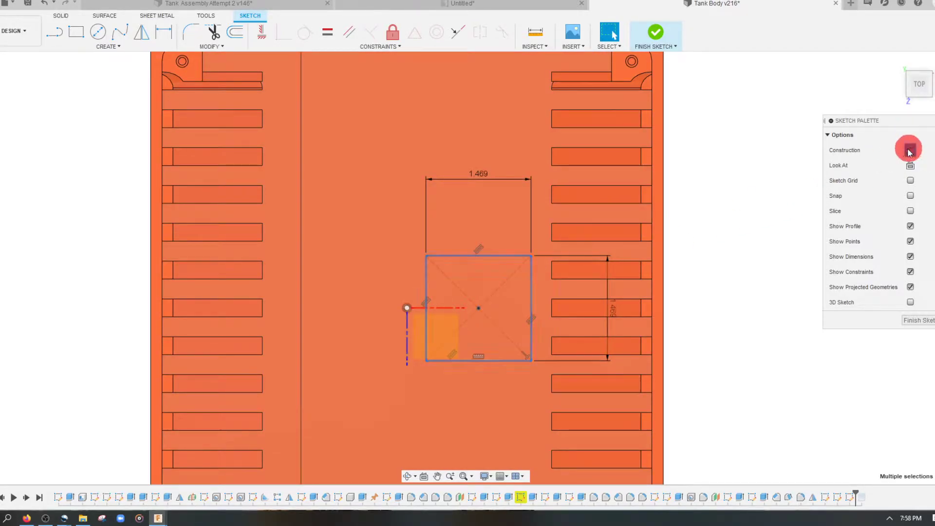
pyautogui.moveTo(852, 121)
pyautogui.mouseDown()
pyautogui.moveTo(618, 118)
pyautogui.moveTo(784, 137)
pyautogui.mouseUp()
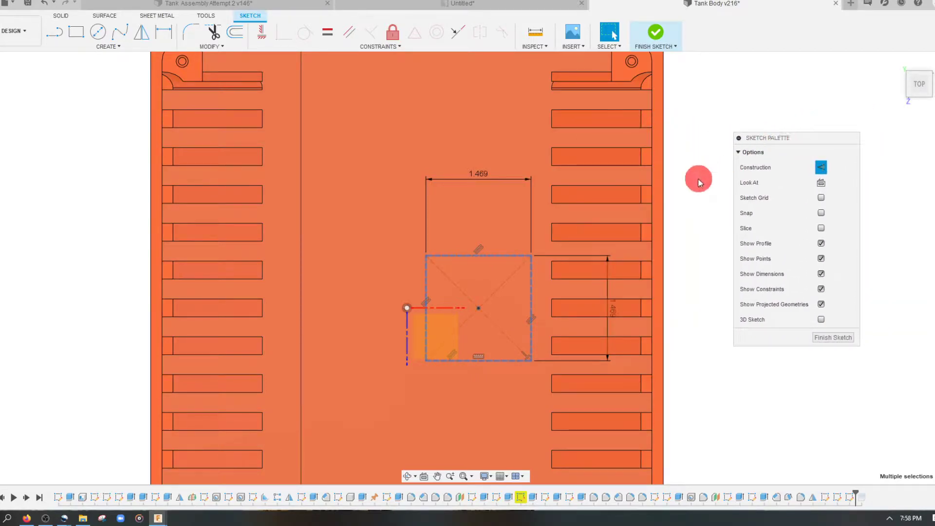
pyautogui.click(682, 191)
# Place a sketch point on each of the four corners of the construction square.
pyautogui.scroll(2, 443, 320)
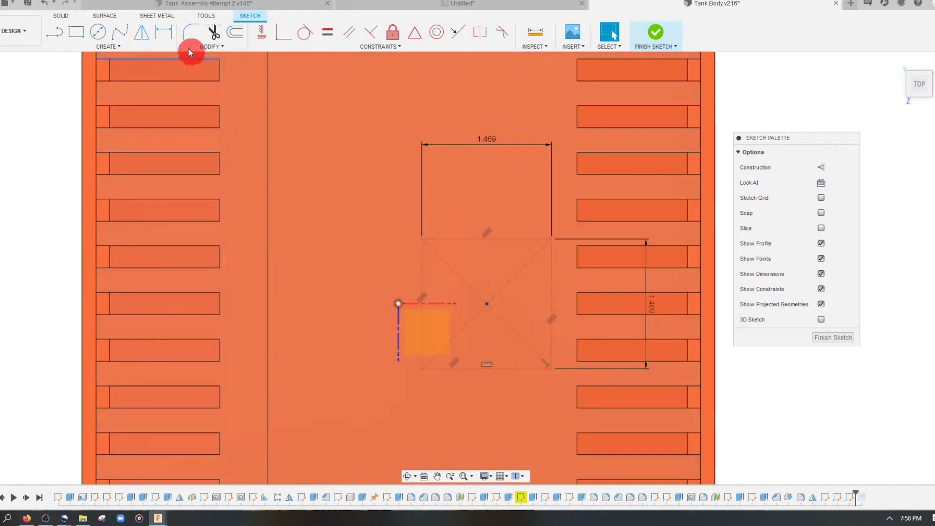
pyautogui.click(138, 47)
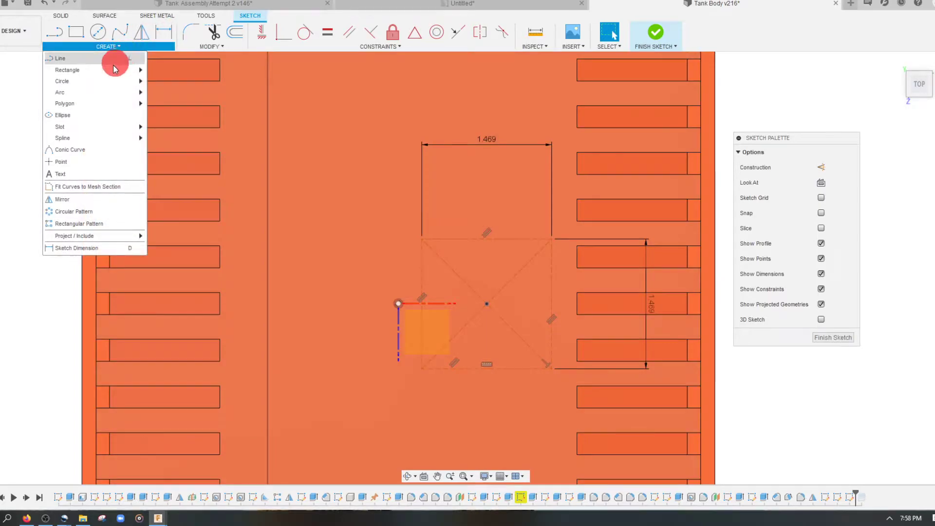
pyautogui.click(78, 162)
pyautogui.click(433, 247)
pyautogui.click(421, 239)
pyautogui.click(553, 239)
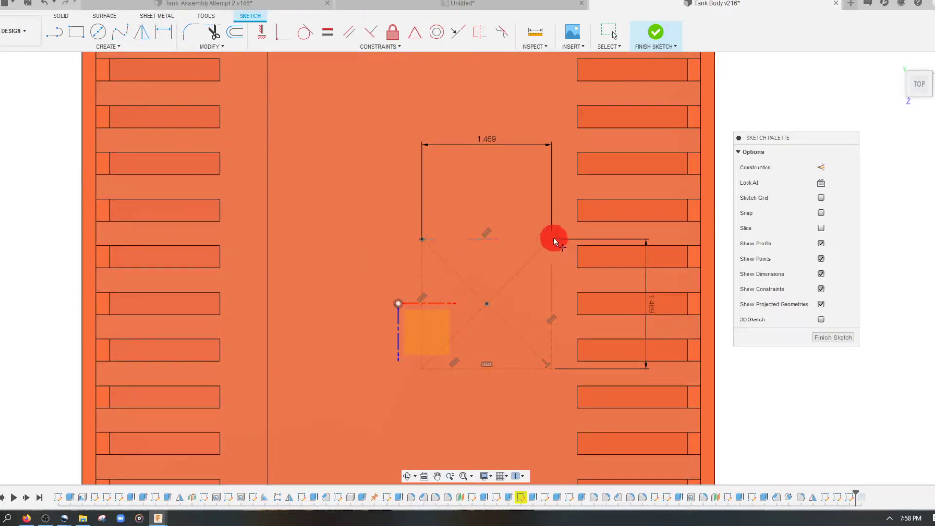
pyautogui.click(426, 370)
pyautogui.rightClick(673, 234)
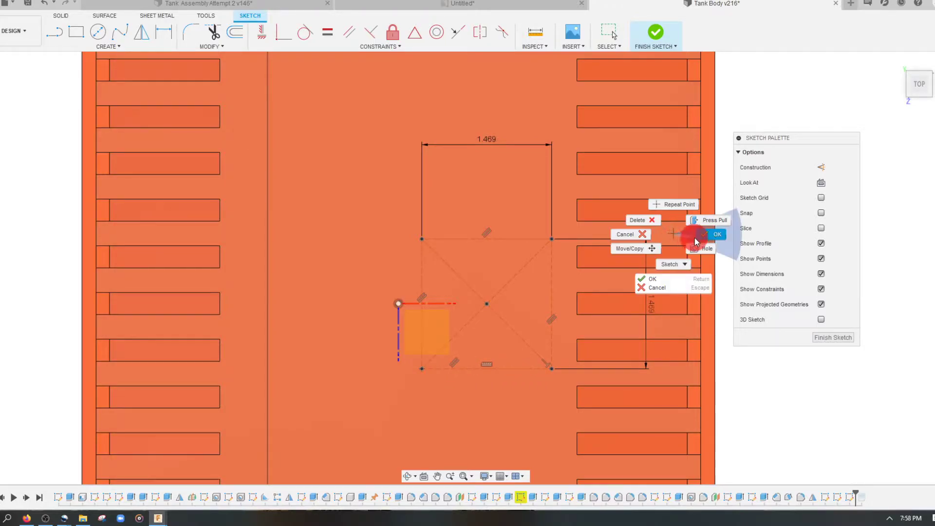
pyautogui.click(697, 237)
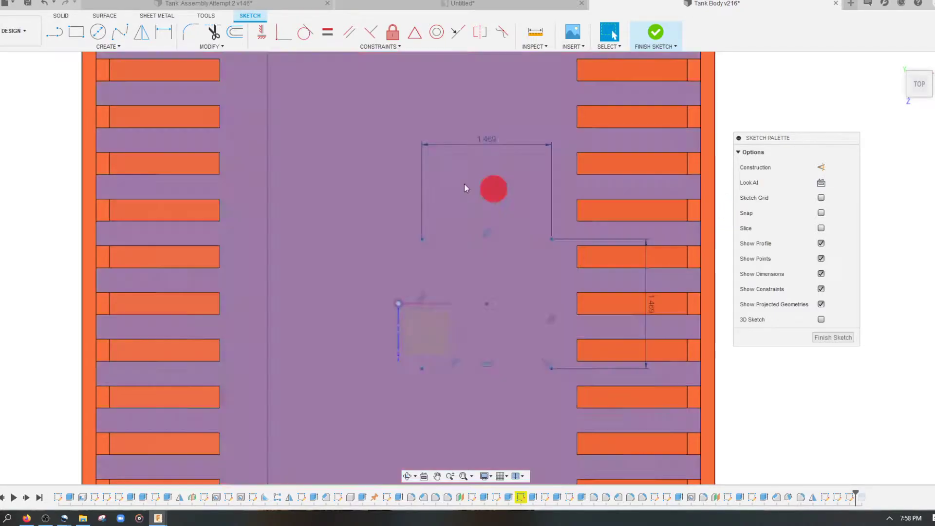
# Draw a 3 mm diameter circle centered on the square's upper-left corner point.
pyautogui.click(98, 32)
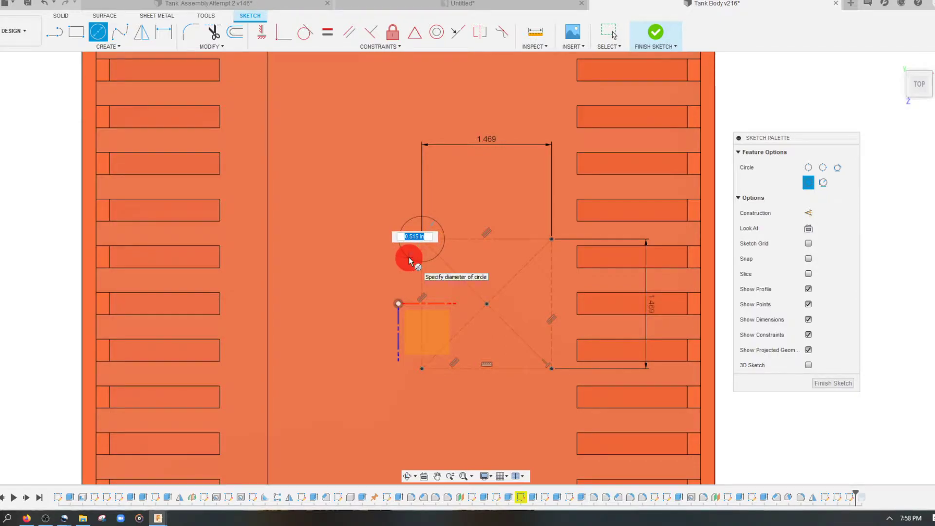
pyautogui.write('3mm')
pyautogui.press('Tab')
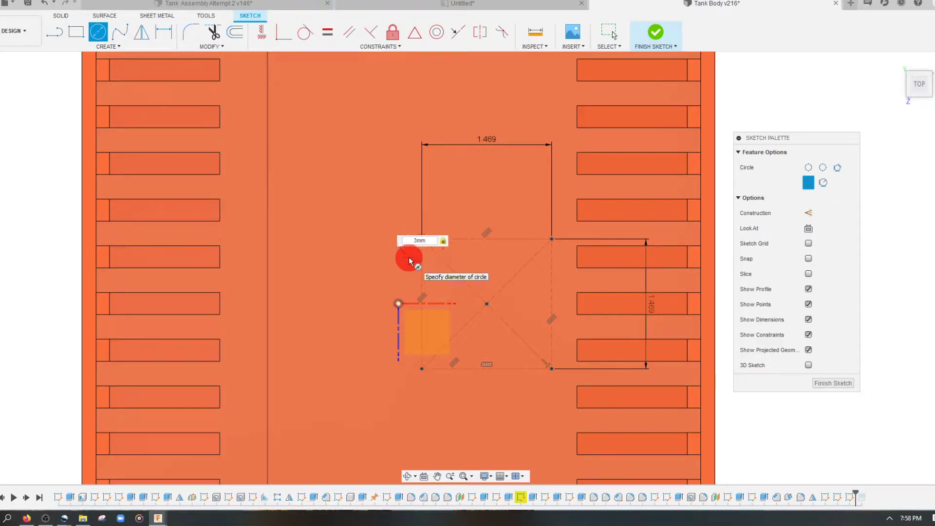
pyautogui.press('Return')
pyautogui.press('Escape')
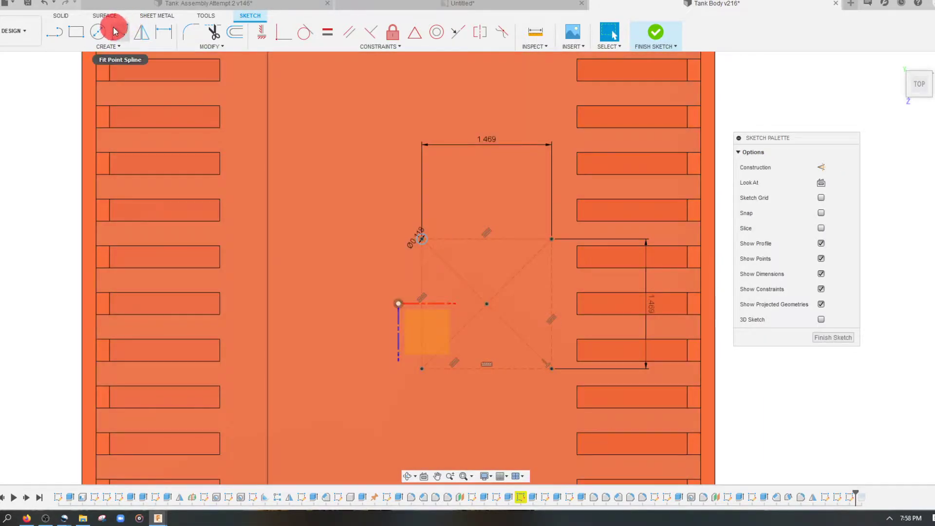
# Draw a 3 mm diameter circle centered on the square's upper-right corner point.
pyautogui.press('c')
pyautogui.click(552, 239)
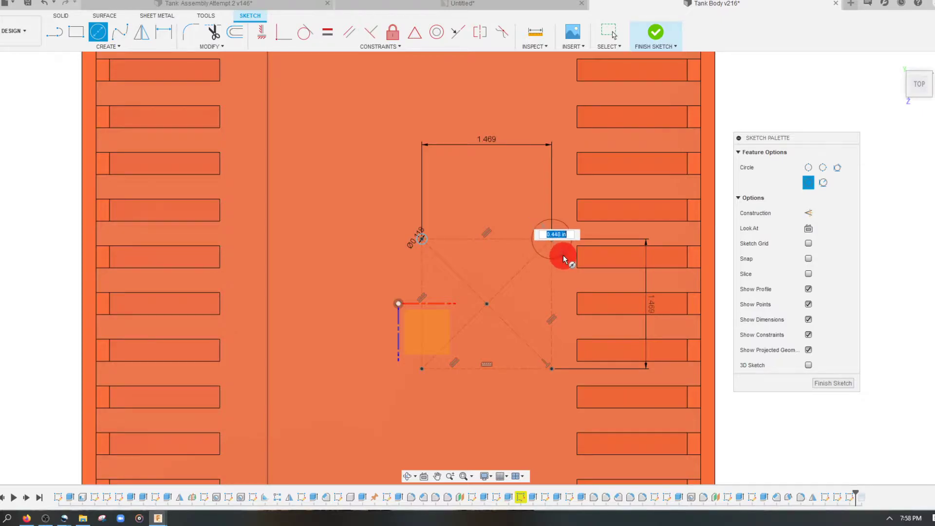
pyautogui.write('3mm')
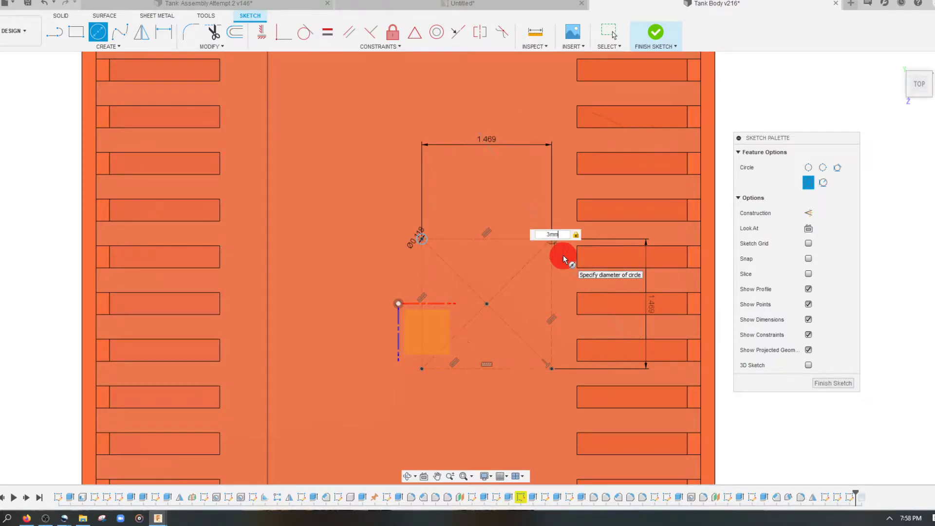
pyautogui.press('Return')
pyautogui.press('Escape')
# Draw a 3 mm diameter circle centered on the square's lower-right corner point.
pyautogui.click(98, 31)
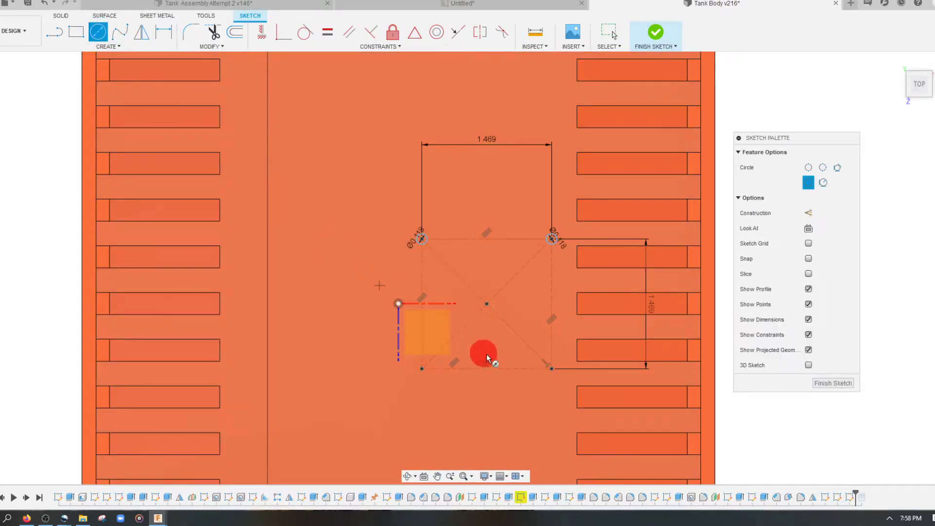
pyautogui.click(551, 369)
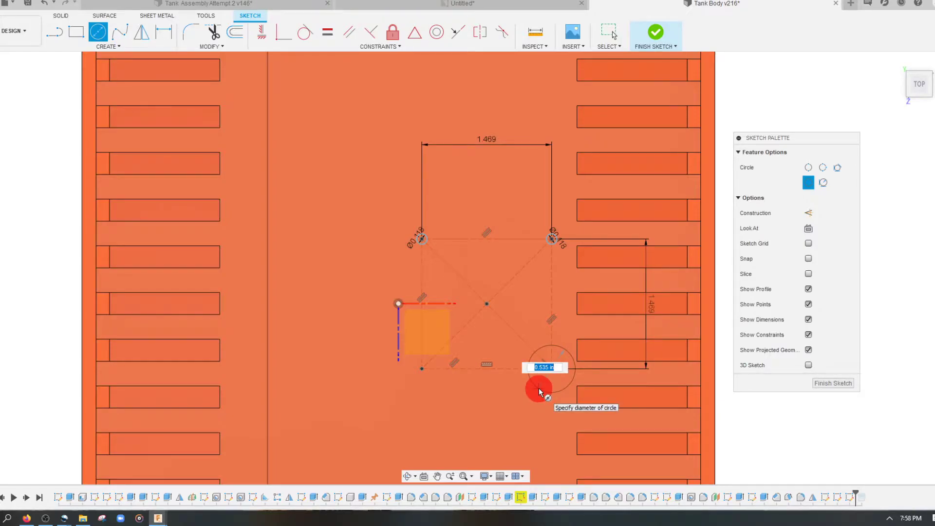
pyautogui.write('3mm')
pyautogui.press('Return')
pyautogui.press('Escape')
pyautogui.scroll(3, 358, 309)
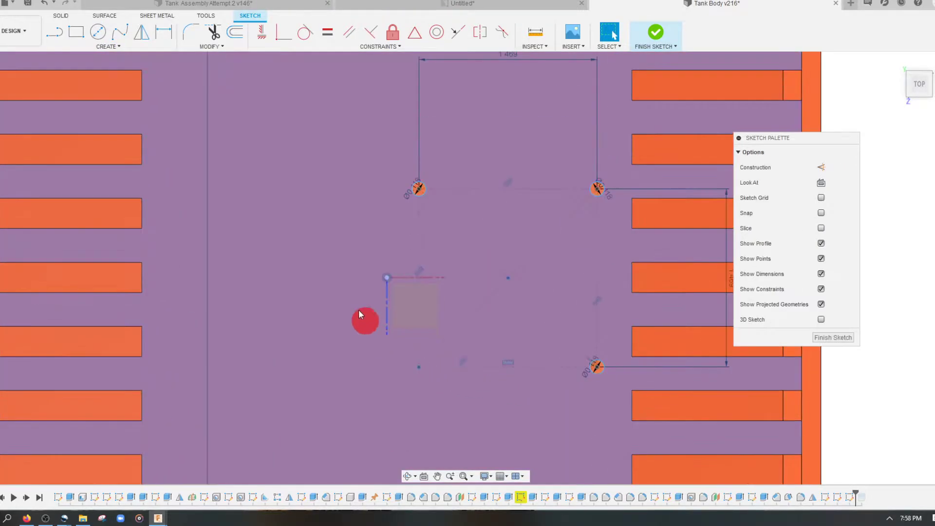
# Draw a 3 mm diameter circle centered on the square's lower-left corner point.
pyautogui.click(98, 32)
pyautogui.click(418, 366)
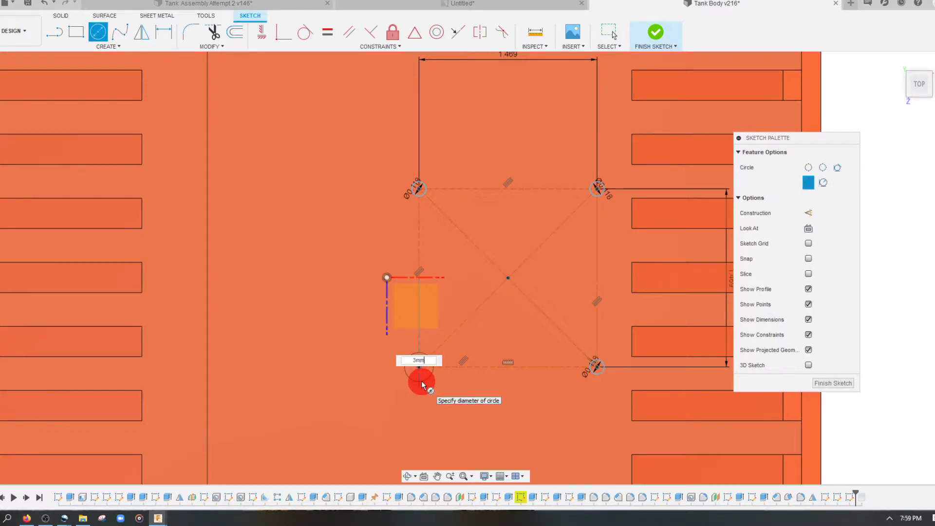
pyautogui.write('3mm')
pyautogui.press('Return')
pyautogui.press('Escape')
pyautogui.scroll(-1, 577, 317)
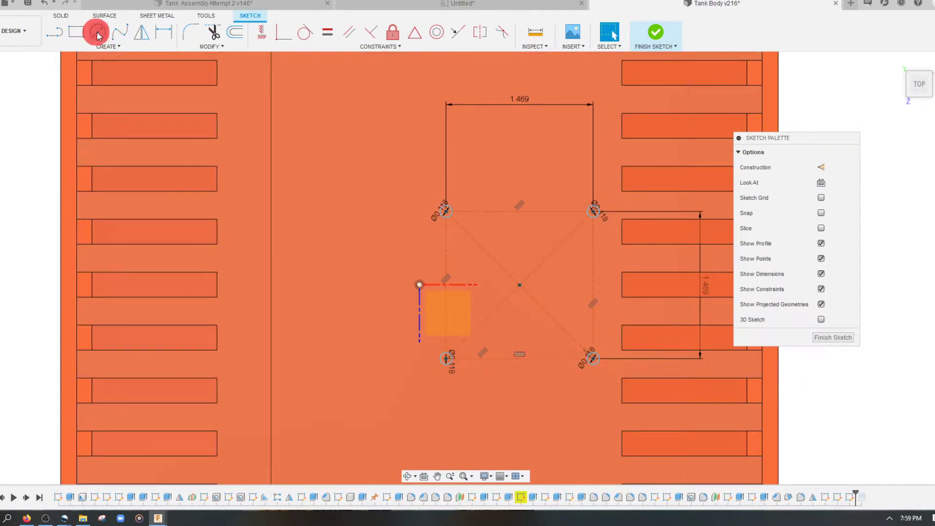
# Draw a larger circle about 0.3 in across, concentric with the upper-left 3 mm hole circle.
pyautogui.click(98, 32)
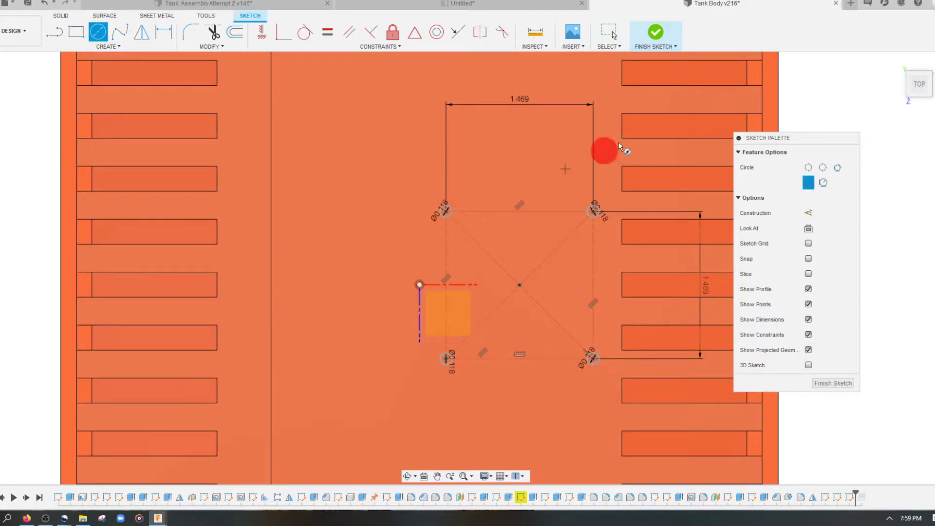
pyautogui.press('Escape')
pyautogui.scroll(2, 506, 228)
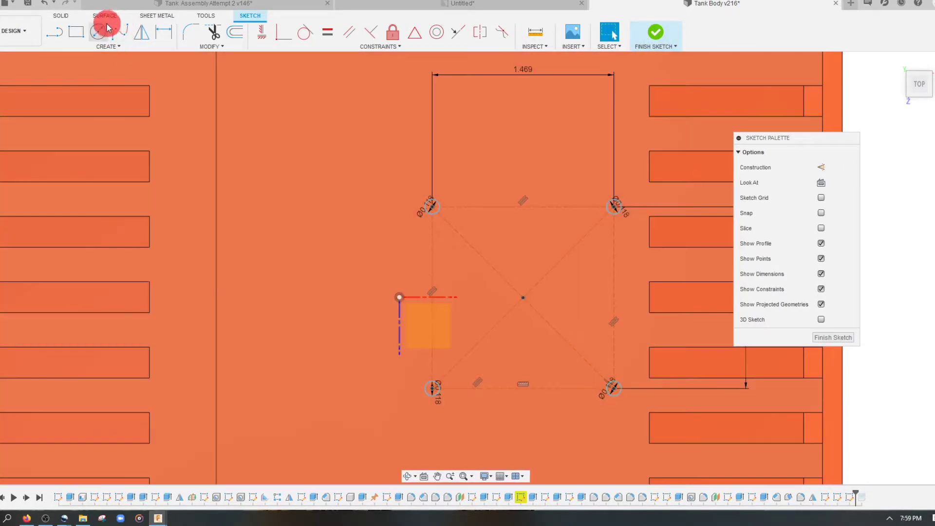
pyautogui.click(105, 24)
pyautogui.click(432, 208)
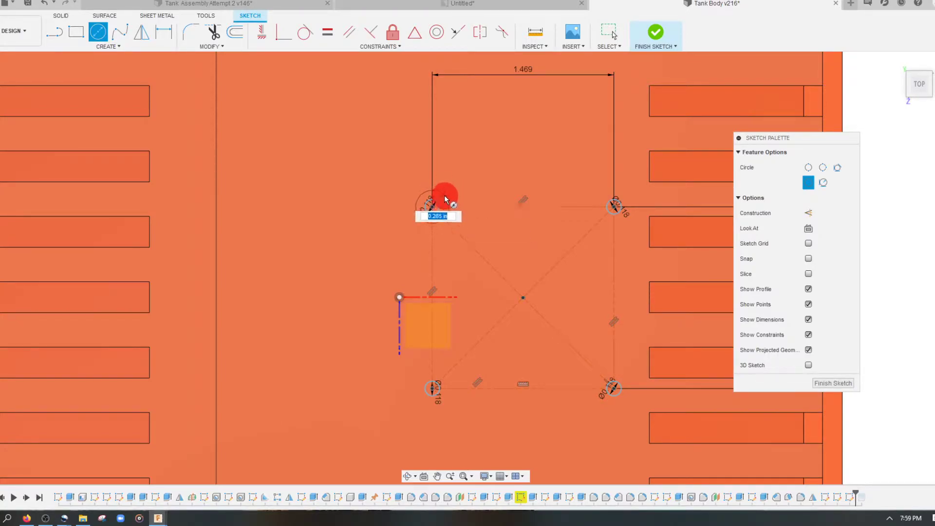
pyautogui.press('Escape')
pyautogui.press('Escape')
pyautogui.scroll(5, 439, 196)
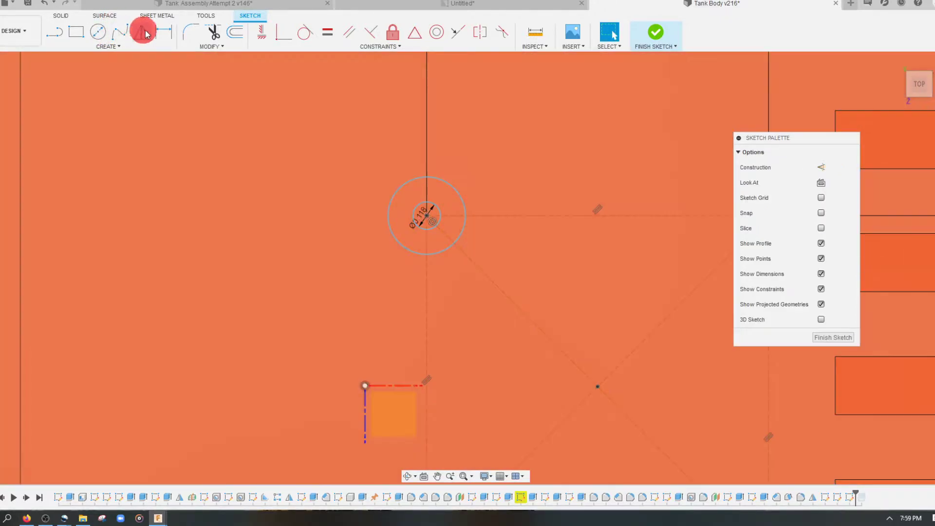
# Dimension the gap between the upper-left hole circle and its outer circle, and set it to 0.06 in.
pyautogui.click(163, 32)
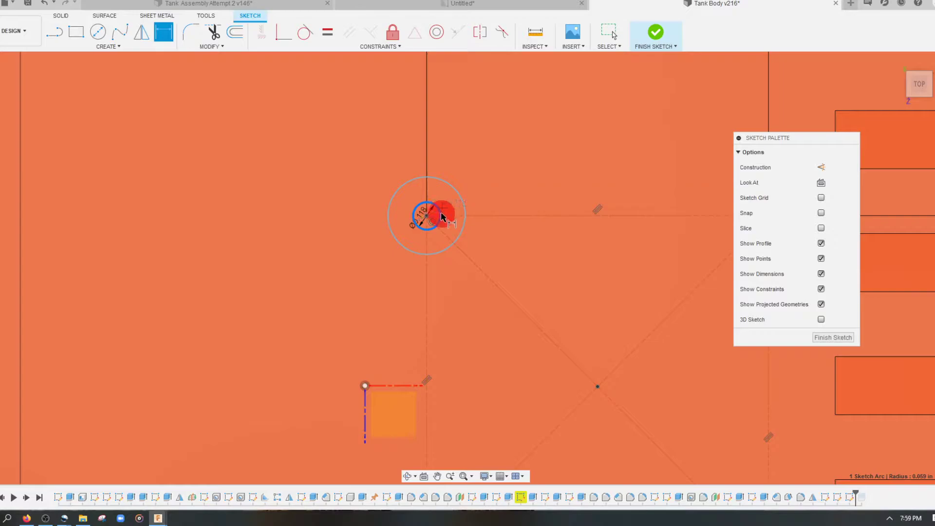
pyautogui.click(463, 200)
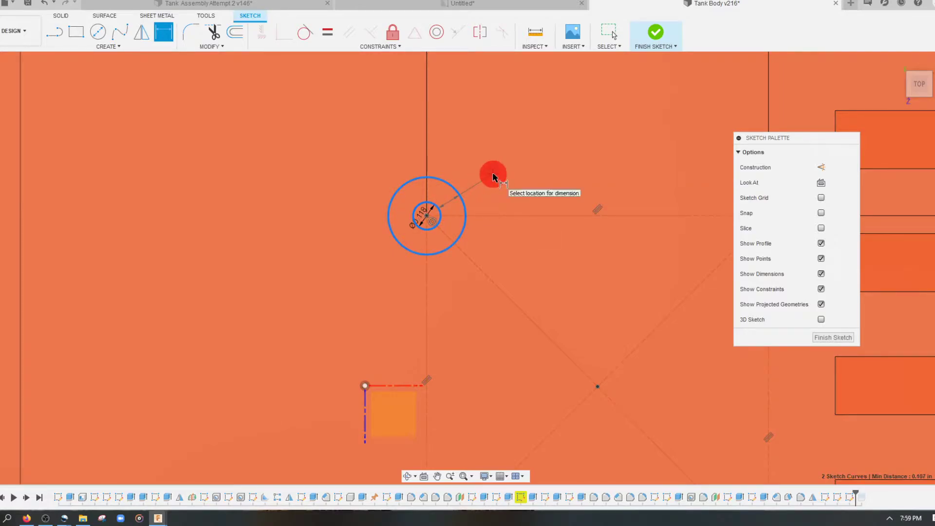
pyautogui.click(493, 175)
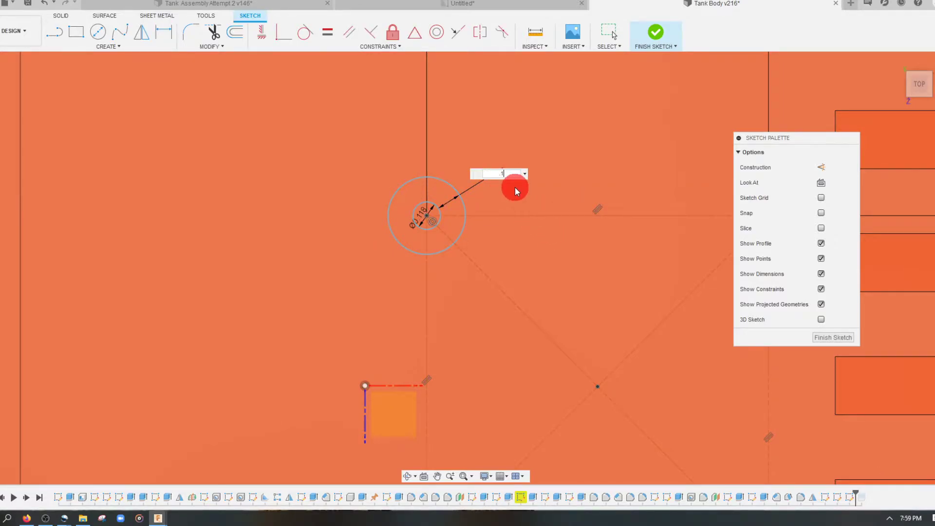
pyautogui.press('Return')
pyautogui.scroll(-5, 381, 246)
pyautogui.scroll(3, 430, 241)
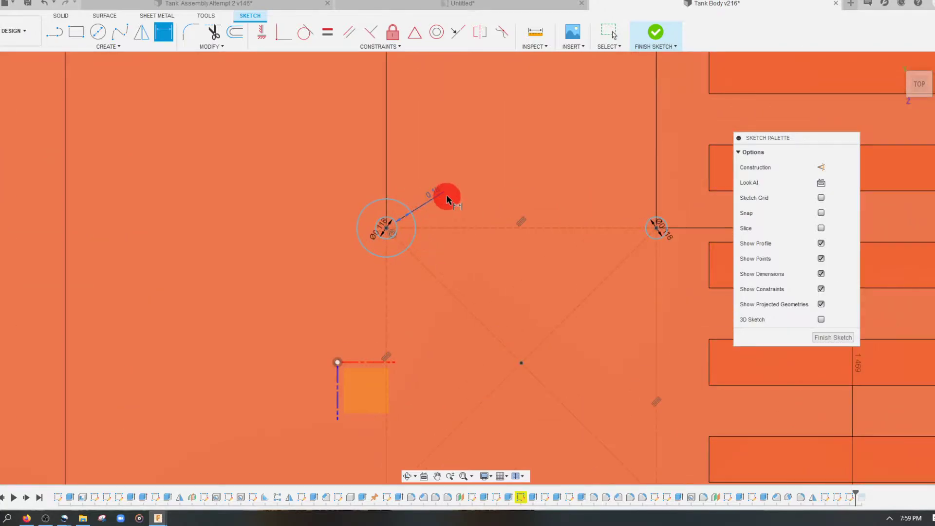
pyautogui.press('Escape')
pyautogui.doubleClick(434, 194)
pyautogui.write('0.06')
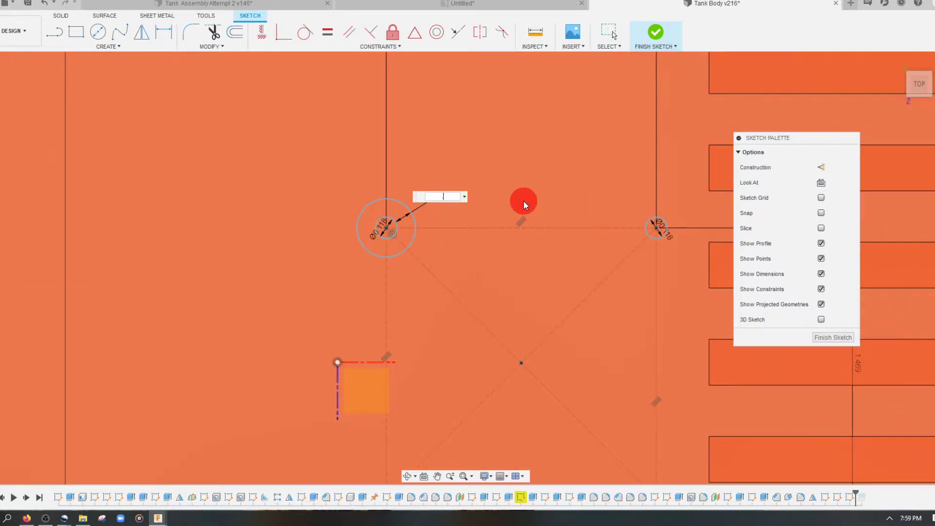
pyautogui.press('Return')
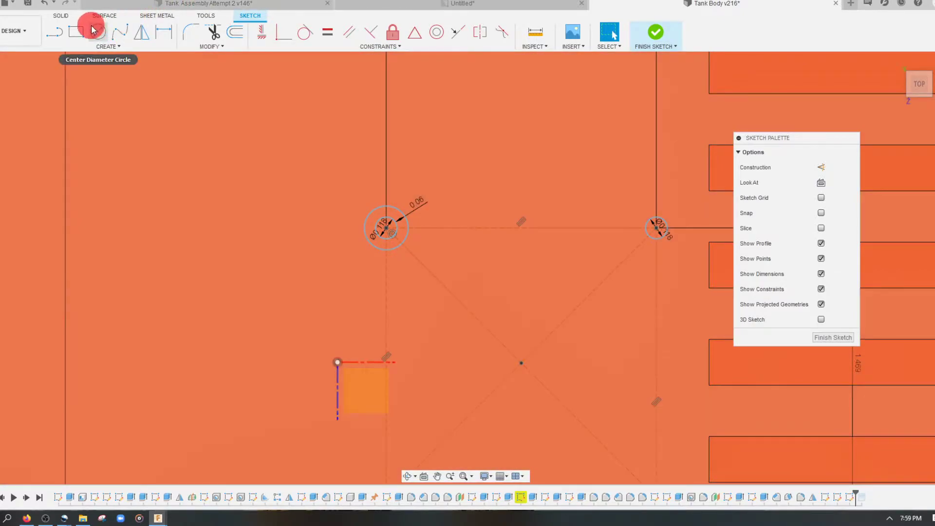
# Draw an outer circle about 0.45 in across around each of the other three hole circles, centered on the corner points.
pyautogui.click(95, 31)
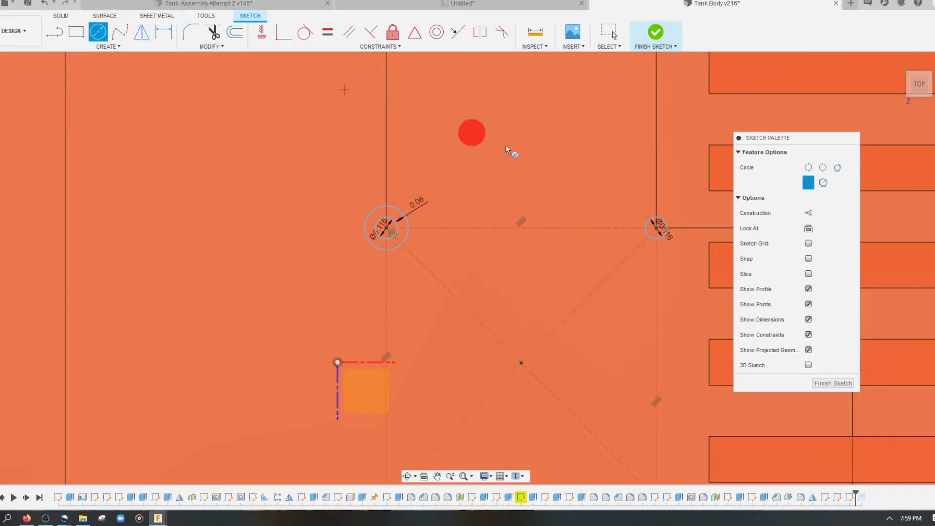
pyautogui.click(656, 227)
pyautogui.click(632, 197)
pyautogui.scroll(-3, 551, 190)
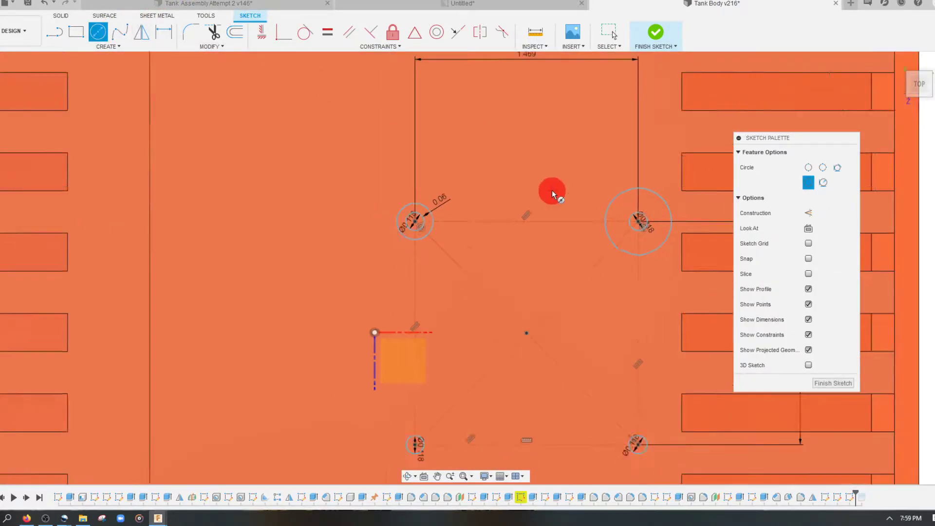
pyautogui.click(624, 394)
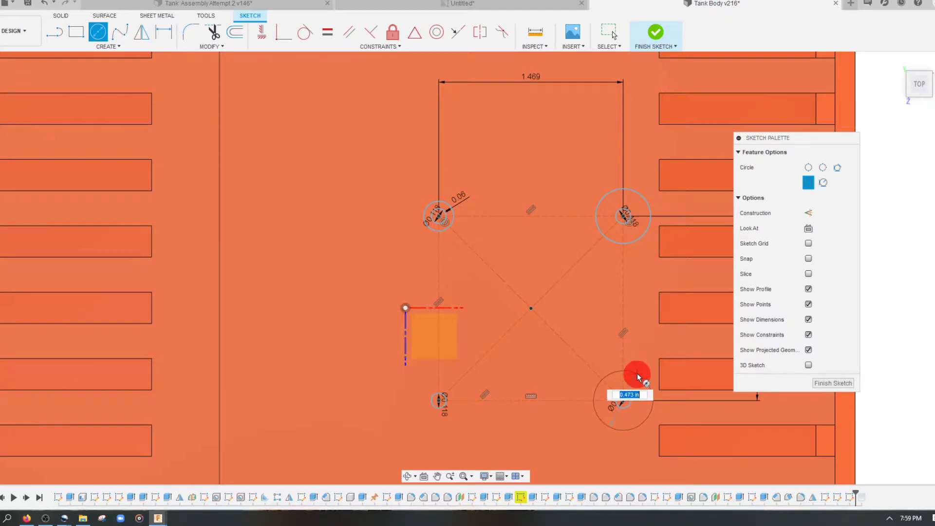
pyautogui.click(638, 378)
pyautogui.click(439, 400)
pyautogui.click(414, 419)
pyautogui.press('Escape')
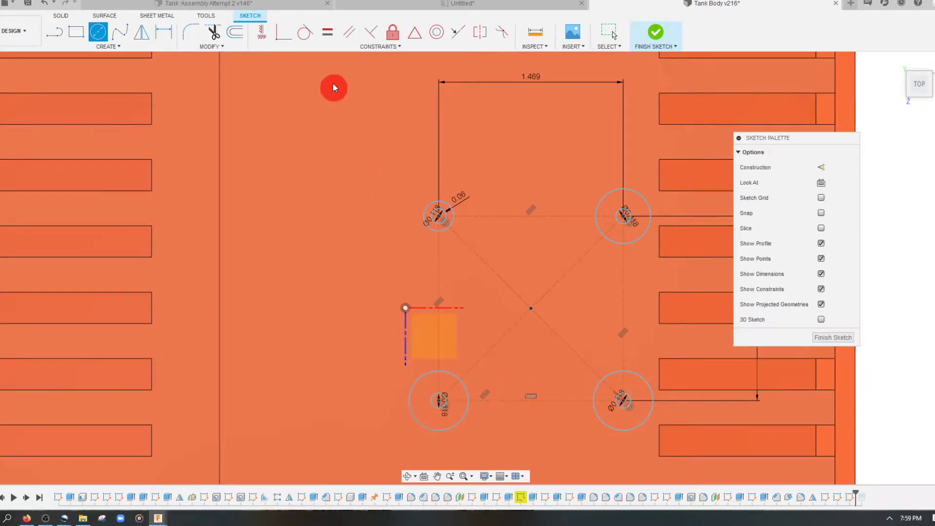
# Apply Equal constraints so the other three outer circles match the upper-left outer circle, and finish the sketch.
pyautogui.click(327, 32)
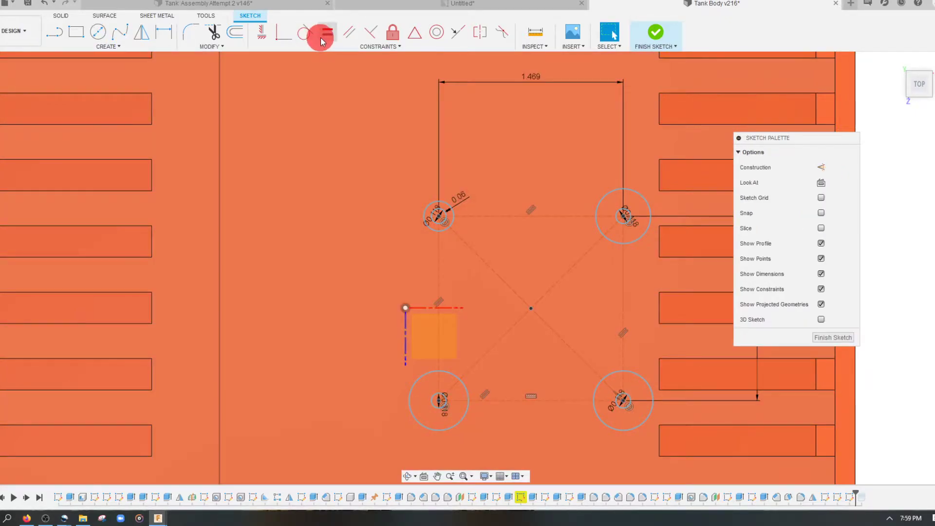
pyautogui.click(445, 203)
pyautogui.click(603, 197)
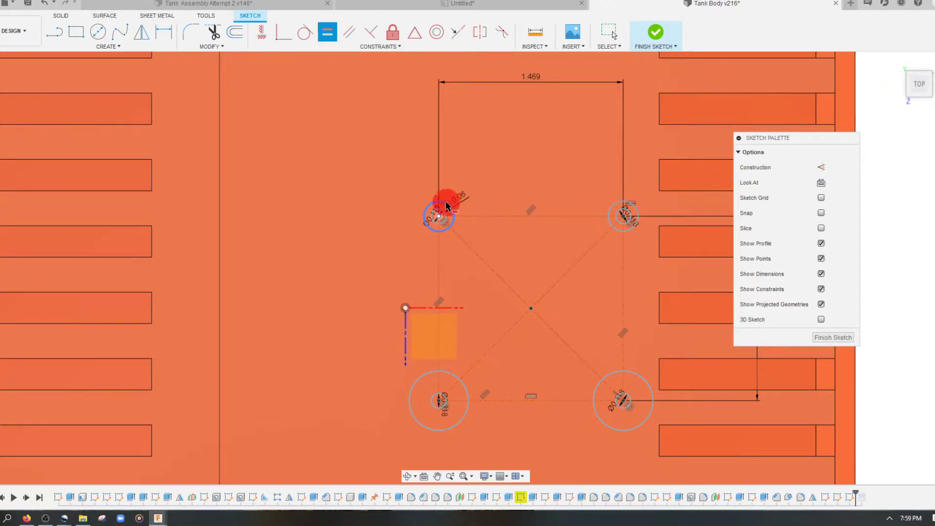
pyautogui.click(454, 379)
pyautogui.click(456, 226)
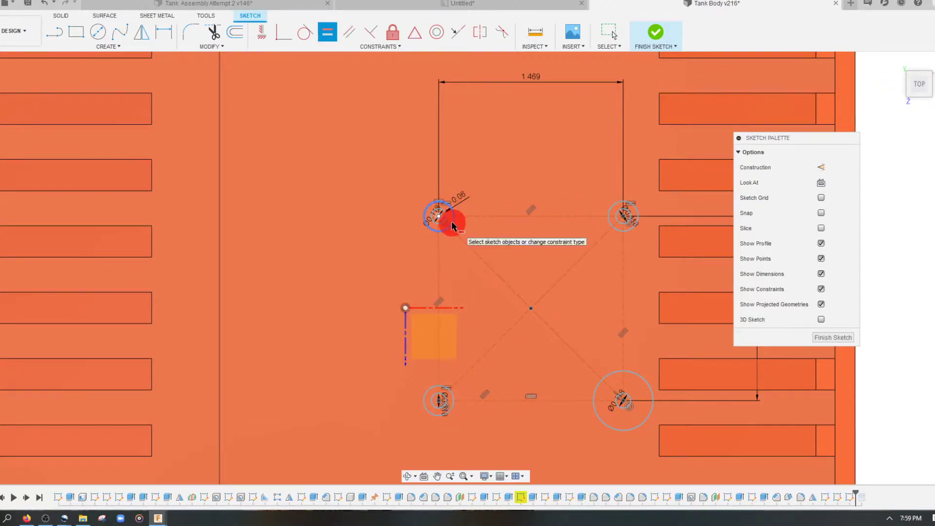
pyautogui.click(595, 387)
pyautogui.rightClick(560, 247)
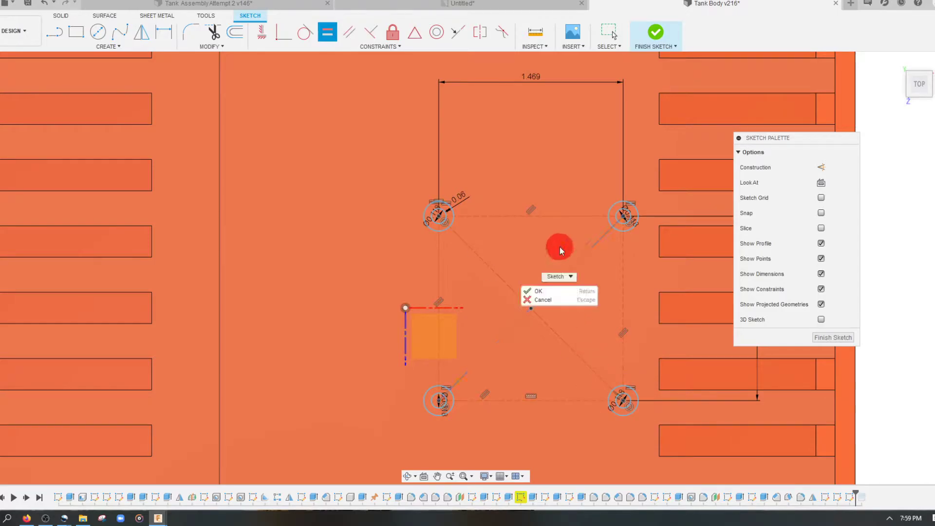
pyautogui.click(586, 247)
pyautogui.scroll(1, 614, 332)
pyautogui.click(660, 36)
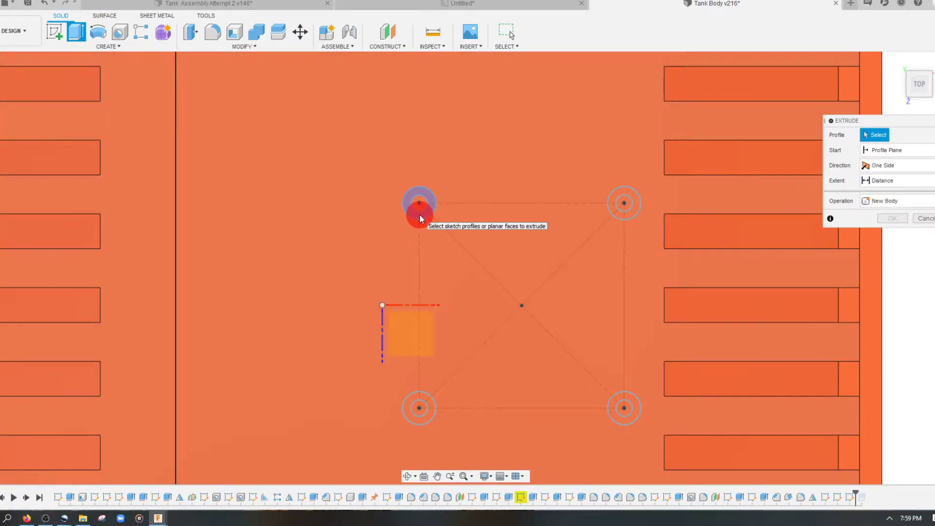
# Extrude the four ring profiles between the hole and outer circles upward by about 0.4 in, using the Join operation.
pyautogui.click(419, 205)
pyautogui.click(633, 218)
pyautogui.click(633, 414)
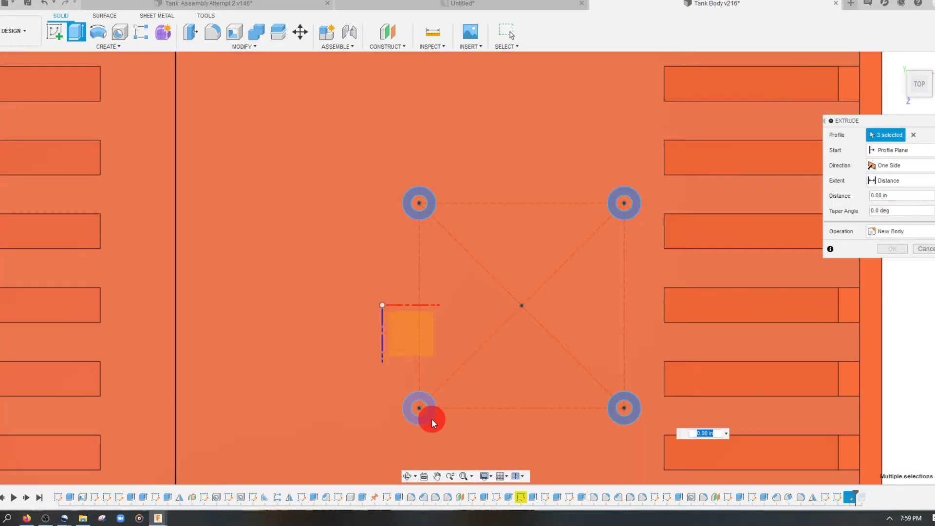
pyautogui.click(431, 418)
pyautogui.scroll(-3, 536, 348)
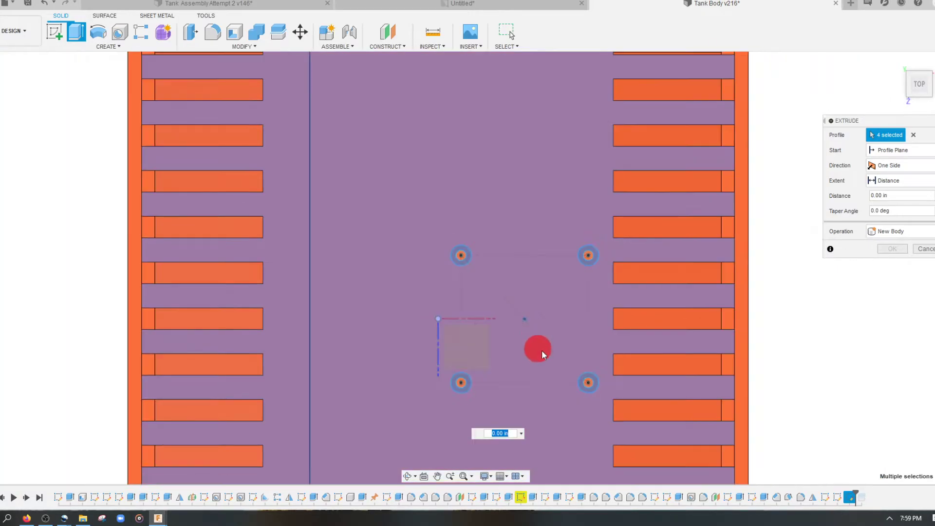
pyautogui.moveTo(764, 281)
pyautogui.keyDown('shift'); pyautogui.mouseDown(button='middle')
pyautogui.moveTo(679, 337)
pyautogui.moveTo(394, 328)
pyautogui.mouseUp(button='middle'); pyautogui.keyUp('shift')
pyautogui.moveTo(394, 328); pyautogui.dragTo(387, 305)
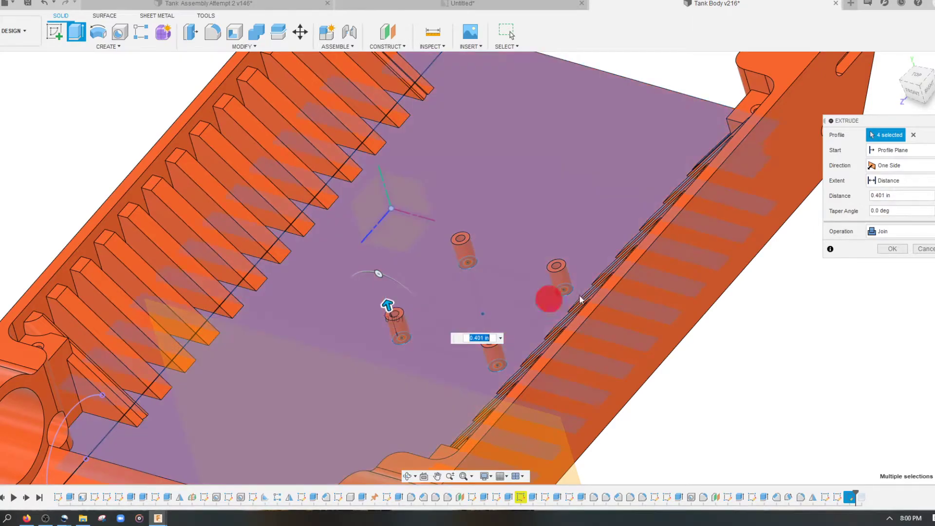
# Try a taper angle of .25 and then -.25 degrees on the four extruded standoffs.
pyautogui.click(883, 211)
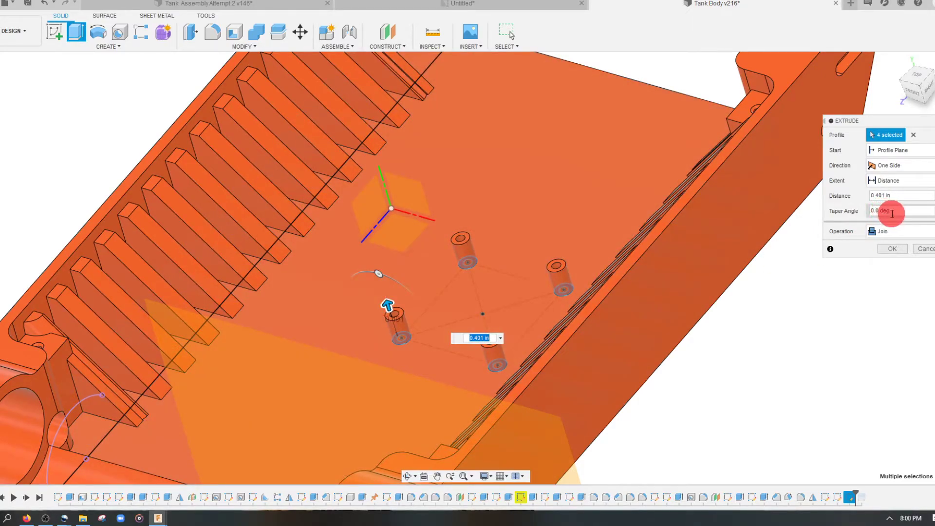
pyautogui.moveTo(892, 213); pyautogui.dragTo(859, 213)
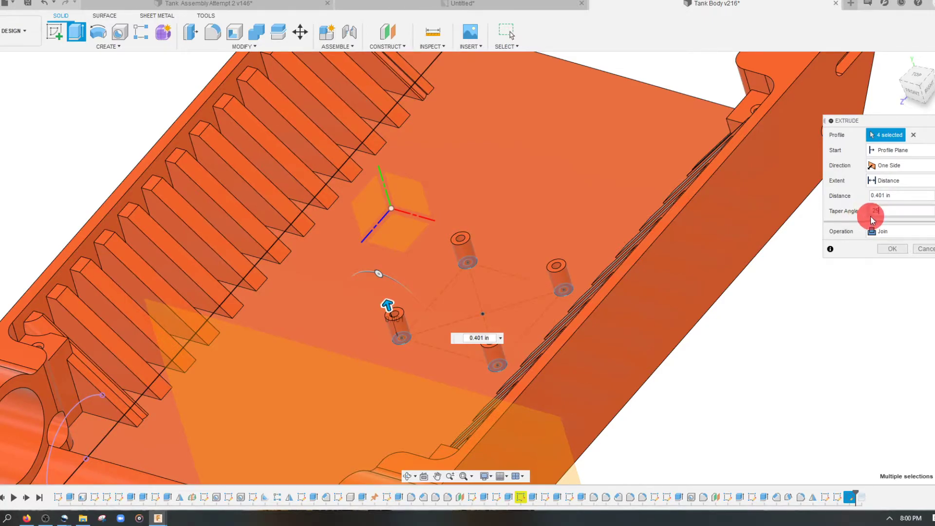
pyautogui.click(871, 210)
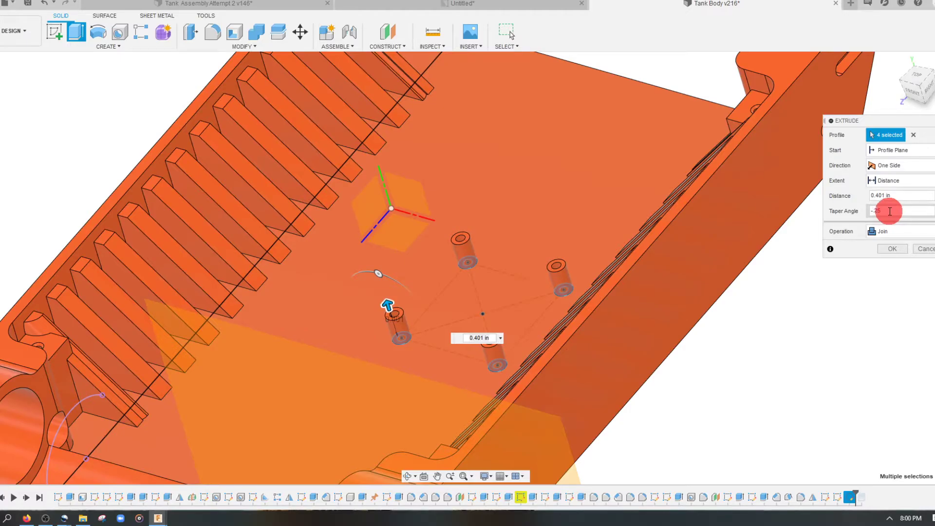
pyautogui.write('-')
pyautogui.press('Return')
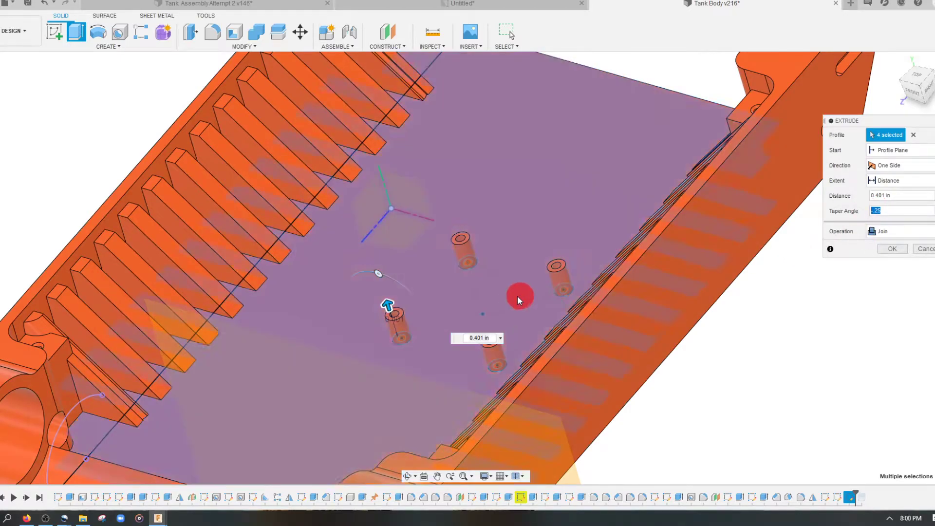
# Set the taper angle to 0 degrees and complete the extrusion of the four standoffs.
pyautogui.click(892, 214)
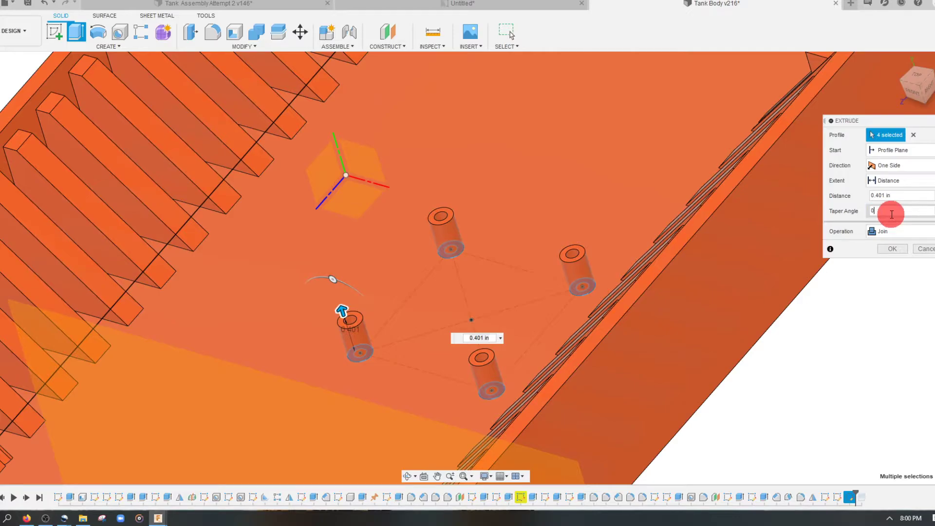
pyautogui.click(891, 254)
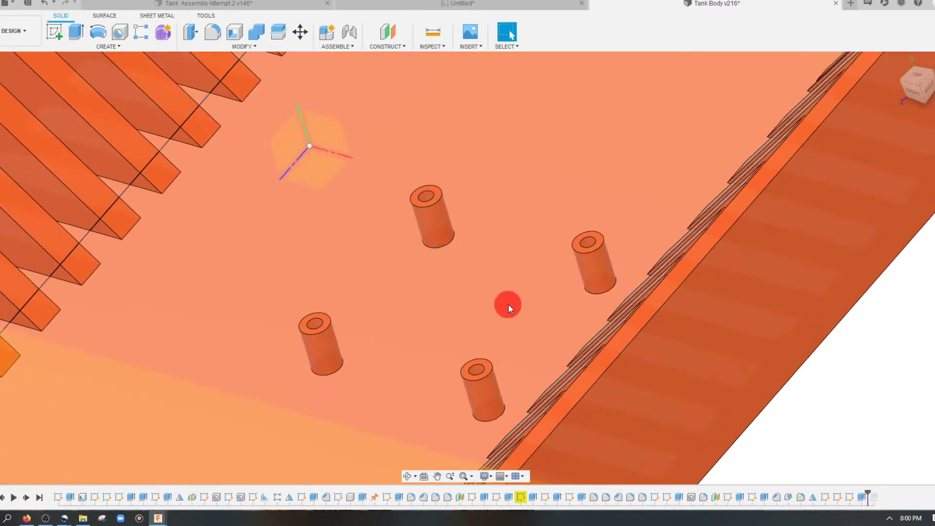
# Edit the standoff extrusion and shorten its distance to 0.159 in, keeping the Join operation.
pyautogui.keyDown('shift'); pyautogui.moveTo(509, 305); pyautogui.dragTo(468, 394, button='middle'); pyautogui.keyUp('shift')
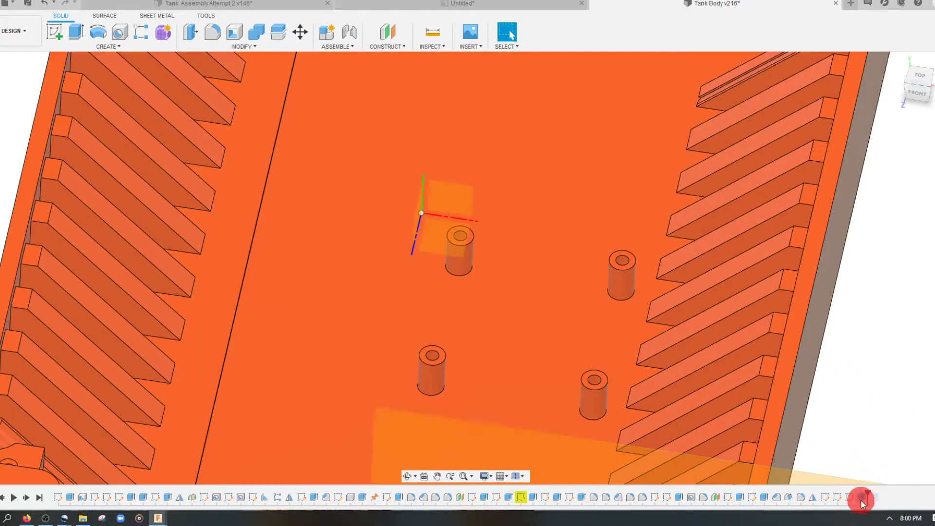
pyautogui.doubleClick(861, 498)
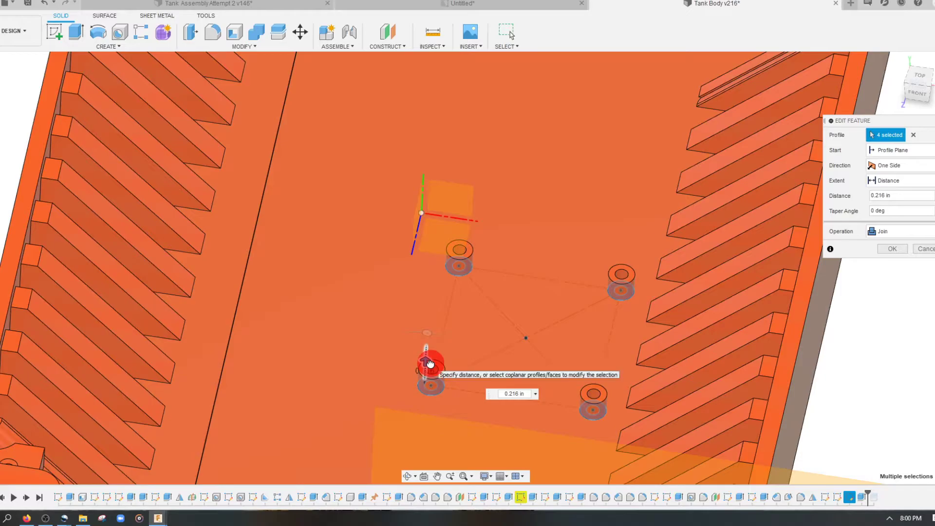
pyautogui.keyDown('shift'); pyautogui.moveTo(458, 409); pyautogui.dragTo(453, 385, button='middle'); pyautogui.keyUp('shift')
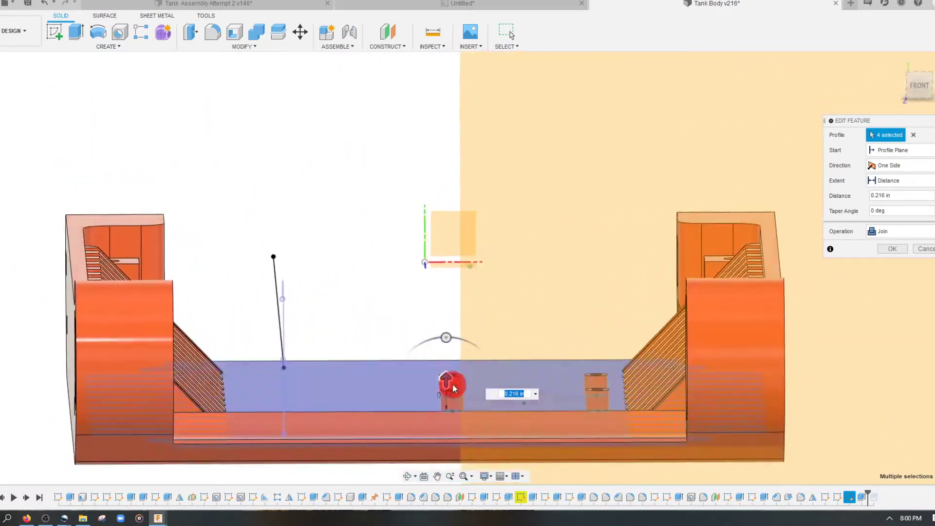
pyautogui.moveTo(448, 382); pyautogui.dragTo(449, 383)
pyautogui.keyDown('shift'); pyautogui.moveTo(470, 400); pyautogui.dragTo(812, 300, button='middle'); pyautogui.keyUp('shift')
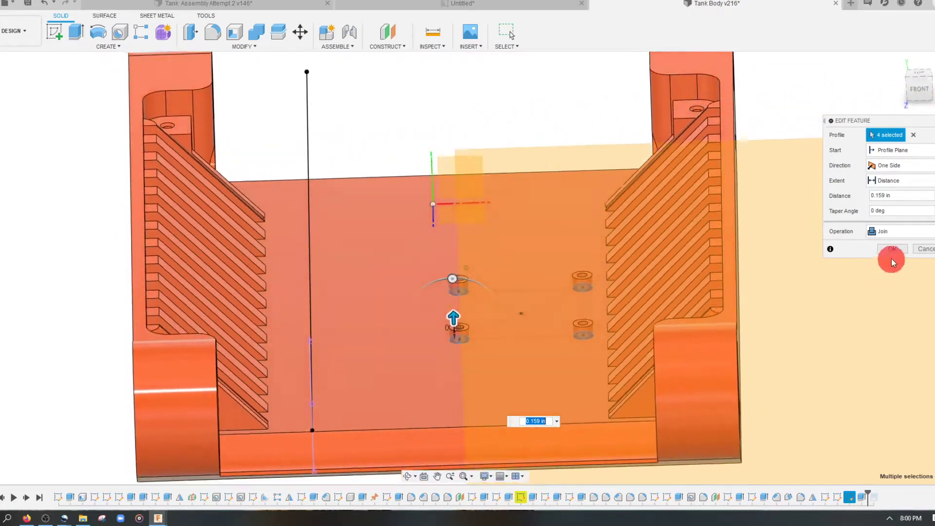
pyautogui.click(890, 250)
# Fillet the base edges of all four standoffs where they meet the floor with a 0.045 in constant radius.
pyautogui.keyDown('shift'); pyautogui.moveTo(890, 250); pyautogui.dragTo(263, 126, button='middle'); pyautogui.keyUp('shift')
pyautogui.click(211, 35)
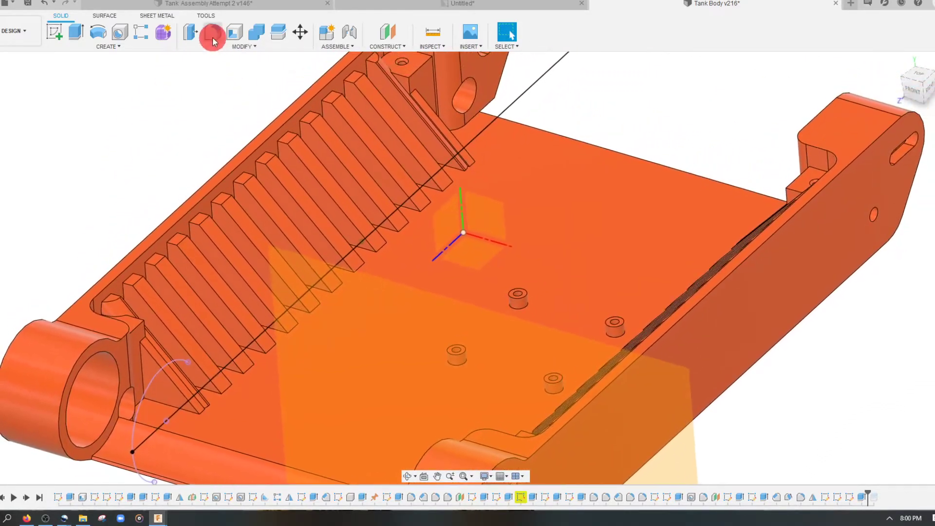
pyautogui.keyDown('shift'); pyautogui.moveTo(492, 250); pyautogui.dragTo(518, 305, button='middle'); pyautogui.keyUp('shift')
pyautogui.click(517, 304)
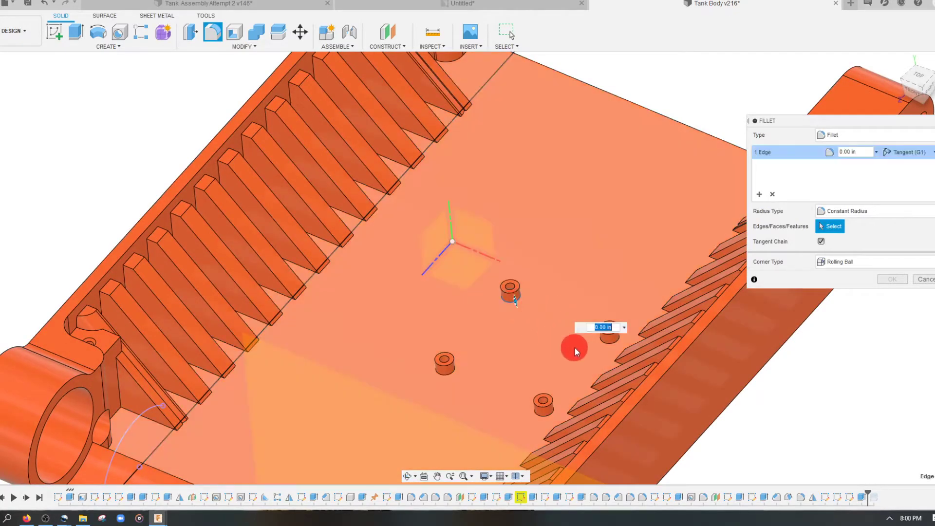
pyautogui.click(602, 340)
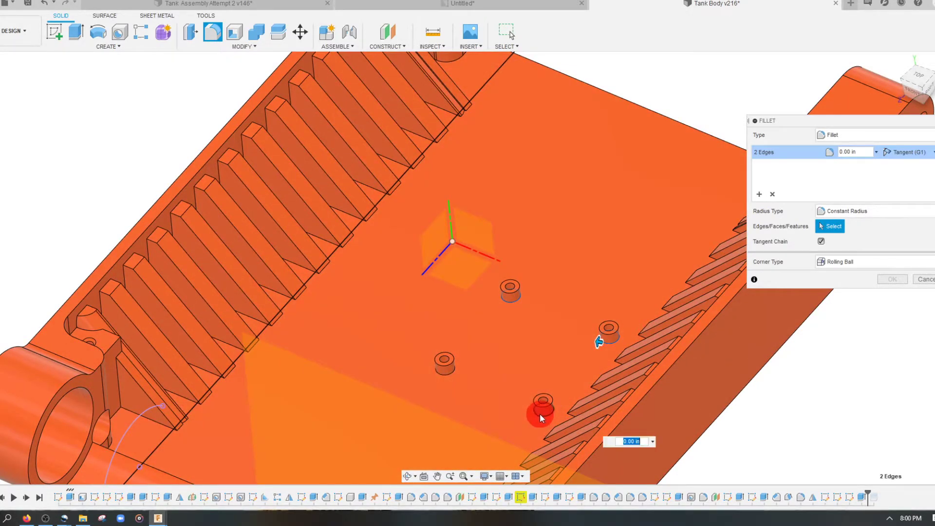
pyautogui.click(540, 418)
pyautogui.click(459, 375)
pyautogui.scroll(3, 457, 367)
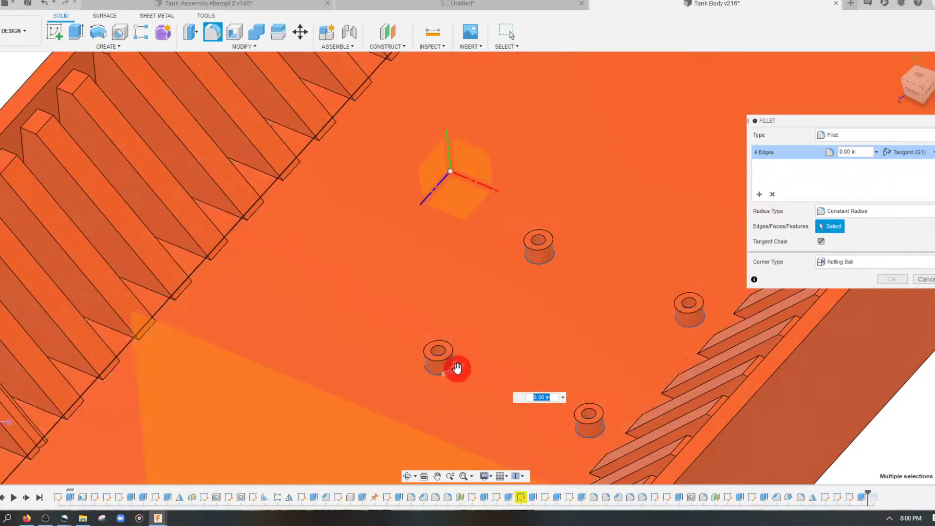
pyautogui.scroll(2, 458, 368)
pyautogui.moveTo(452, 368); pyautogui.dragTo(454, 367)
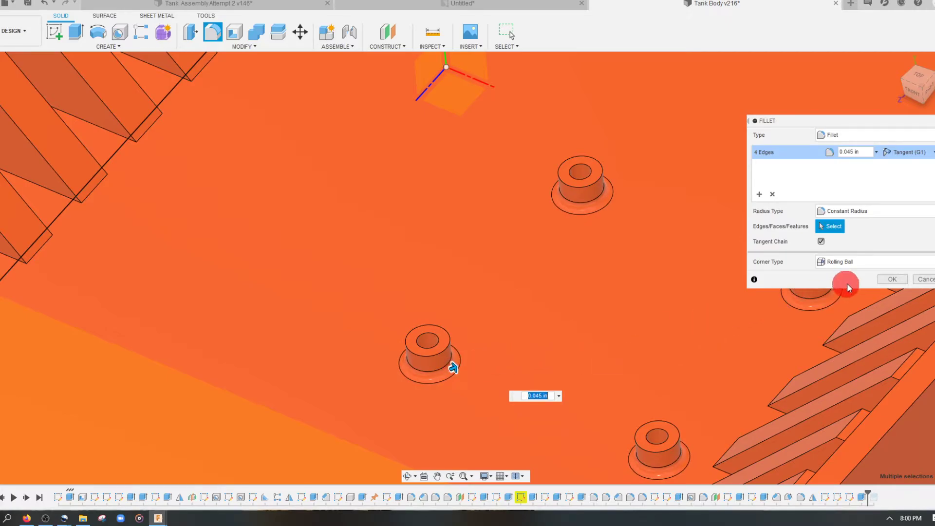
pyautogui.click(889, 282)
# View the tank body from the top and save it with the version description User Saved.
pyautogui.scroll(-5, 582, 265)
pyautogui.keyDown('shift'); pyautogui.moveTo(625, 270); pyautogui.dragTo(794, 244, button='middle'); pyautogui.keyUp('shift')
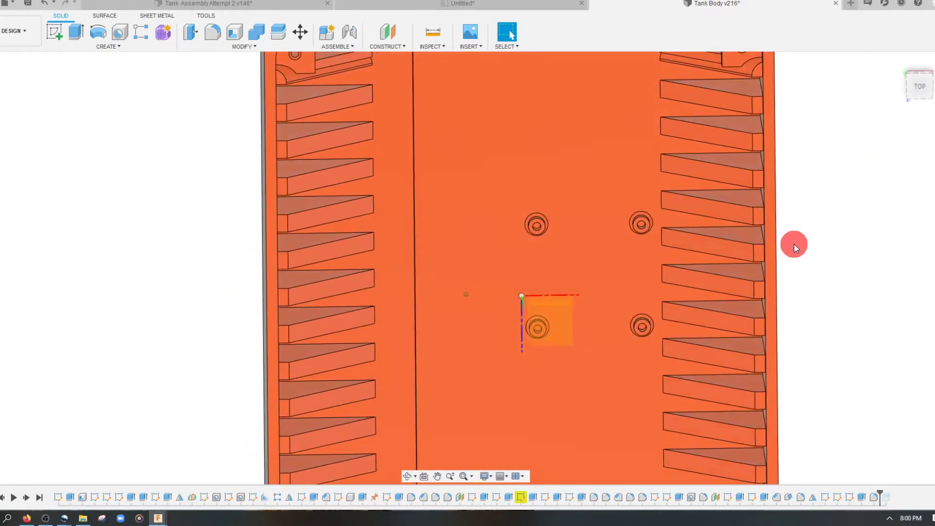
pyautogui.click(908, 84)
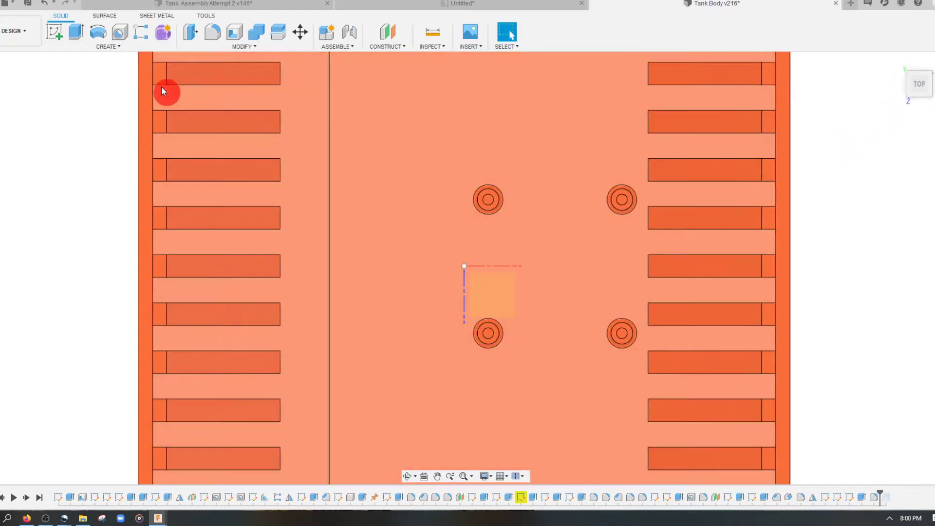
pyautogui.click(39, 9)
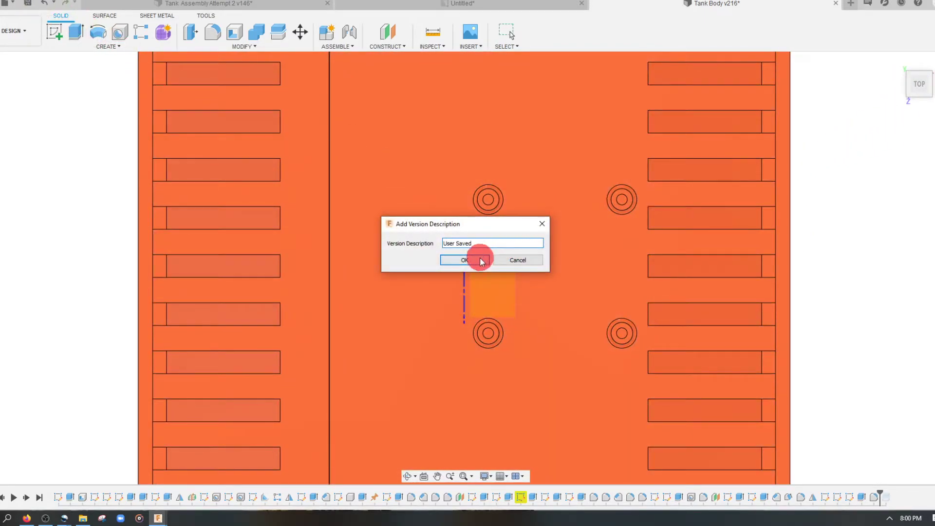
pyautogui.click(478, 257)
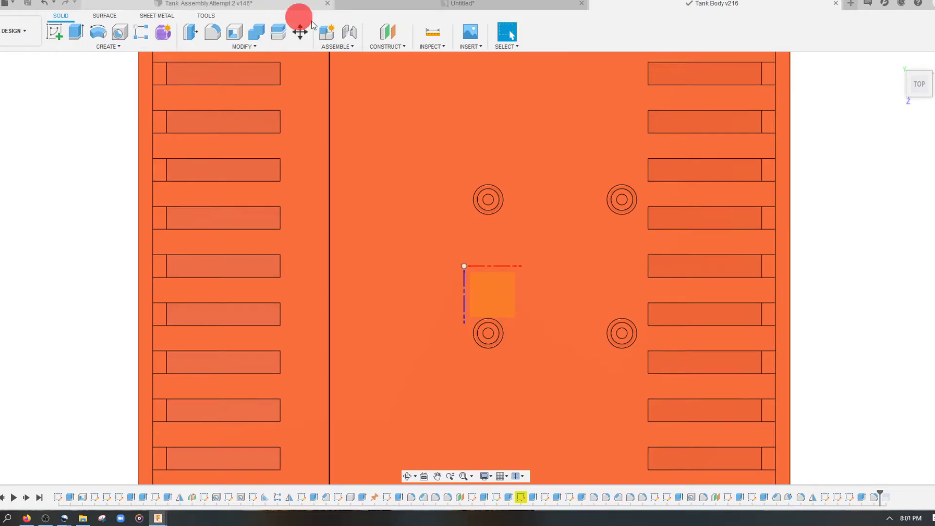
# Switch to the Tank Assembly Attempt 2 document and examine how the two L298N boards sit relative to the standoffs.
pyautogui.click(278, 5)
pyautogui.scroll(-7, 573, 220)
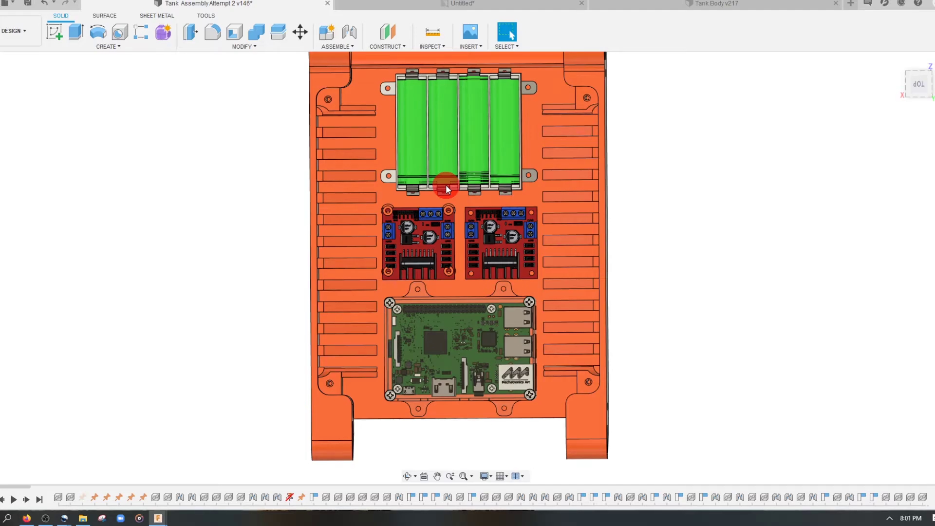
pyautogui.moveTo(446, 185)
pyautogui.keyDown('shift'); pyautogui.mouseDown(button='middle')
pyautogui.moveTo(484, 184)
pyautogui.moveTo(432, 326)
pyautogui.moveTo(484, 408)
pyautogui.moveTo(500, 381)
pyautogui.moveTo(528, 365)
pyautogui.mouseUp(button='middle'); pyautogui.keyUp('shift')
pyautogui.scroll(5, 434, 328)
pyautogui.scroll(-5, 490, 406)
pyautogui.scroll(4, 491, 395)
pyautogui.scroll(-3, 492, 395)
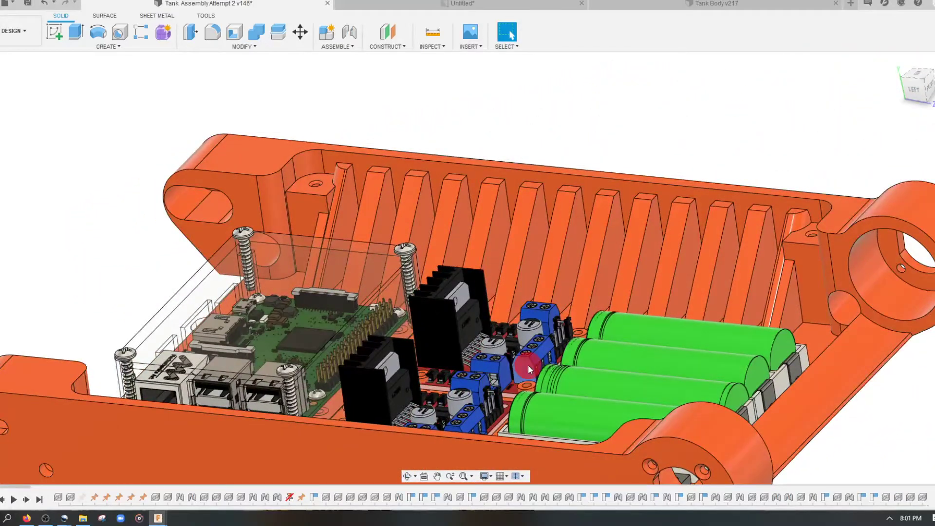
# Find the L298N.f3d v1:1 component in the assembly and unground it.
pyautogui.click(524, 368)
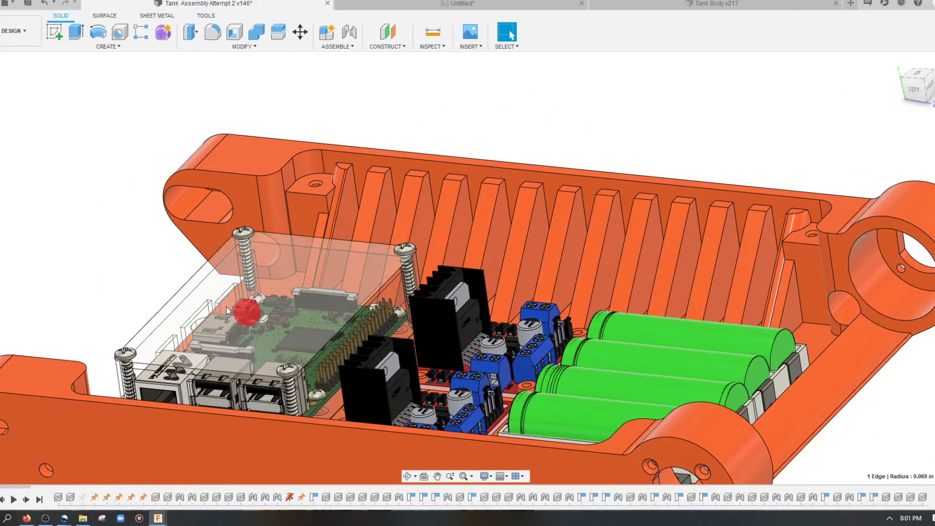
pyautogui.click(1, 61)
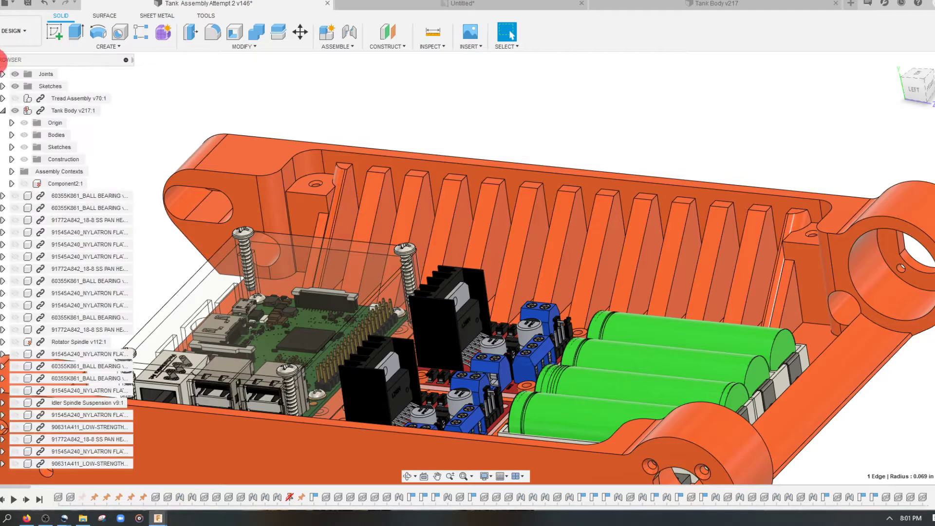
pyautogui.click(539, 360)
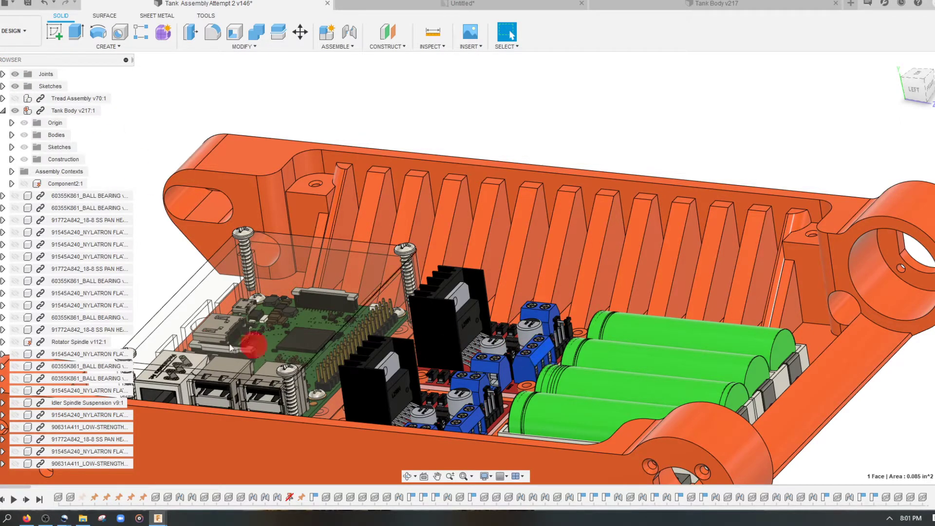
pyautogui.scroll(-8, 93, 322)
pyautogui.scroll(-10, 90, 323)
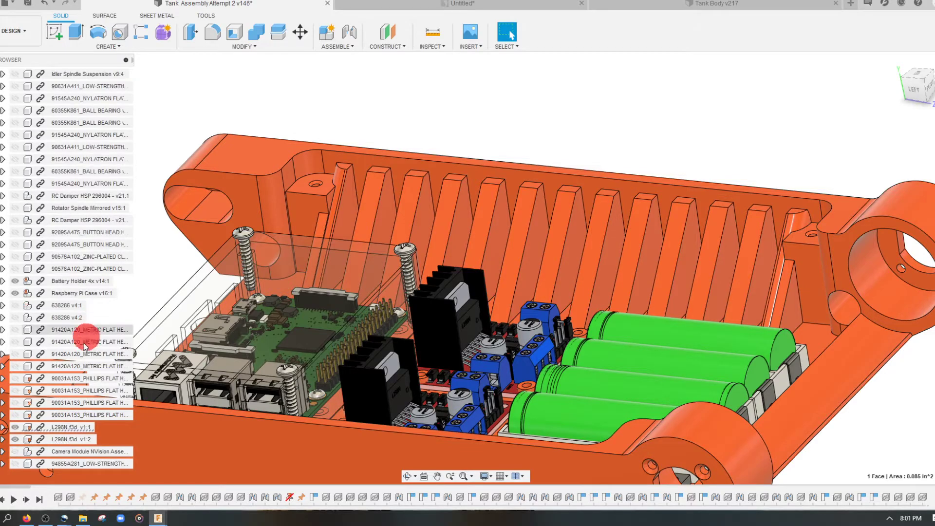
pyautogui.rightClick(67, 427)
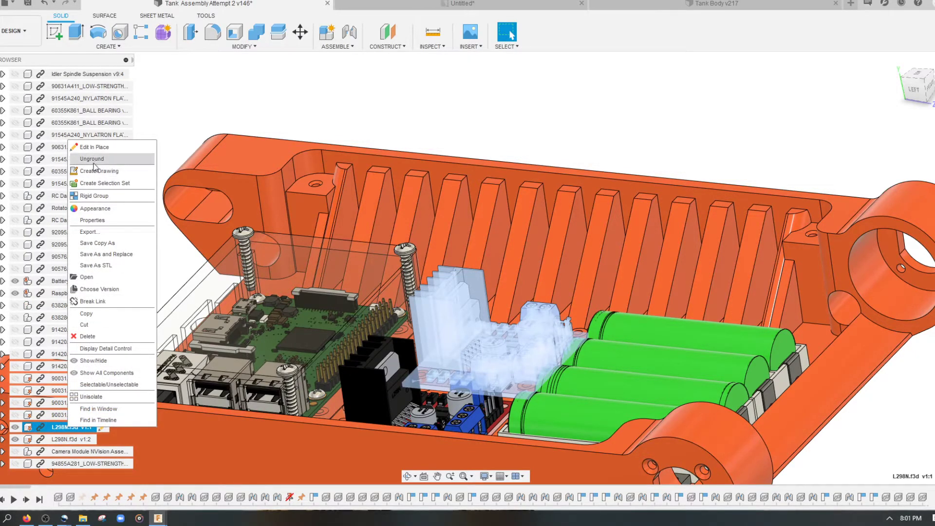
pyautogui.click(119, 160)
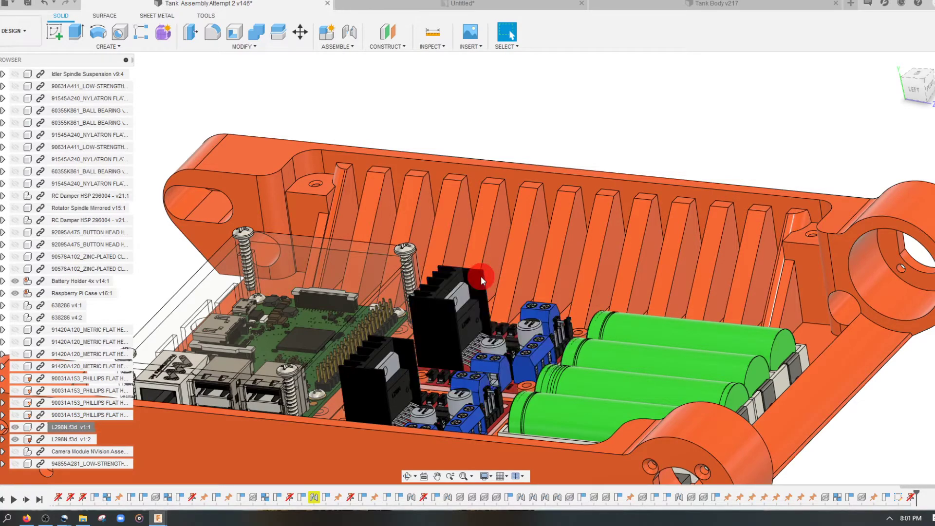
# Lift the ungrounded L298N board clear of the tank body and capture its new position before starting a joint.
pyautogui.moveTo(478, 212); pyautogui.dragTo(477, 98)
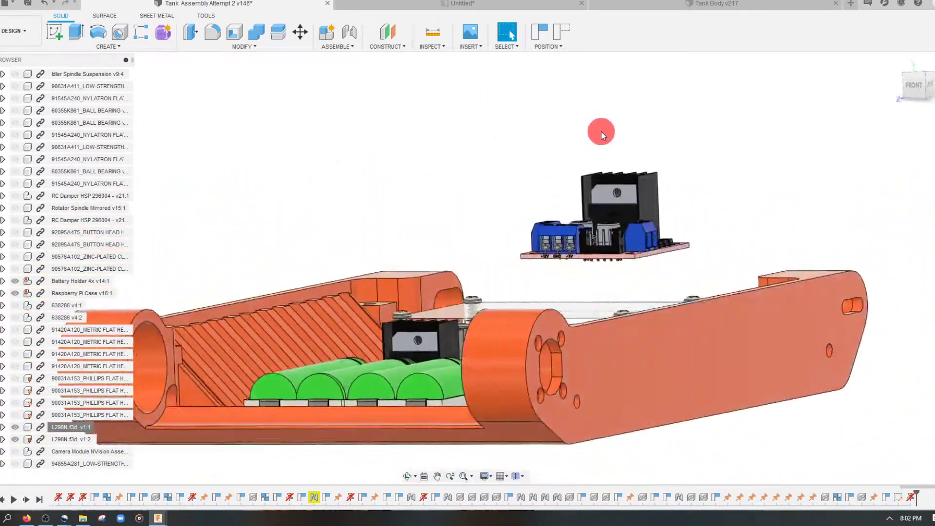
pyautogui.moveTo(600, 130)
pyautogui.keyDown('shift'); pyautogui.mouseDown(button='middle')
pyautogui.moveTo(615, 182)
pyautogui.moveTo(594, 123)
pyautogui.mouseUp(button='middle'); pyautogui.keyUp('shift')
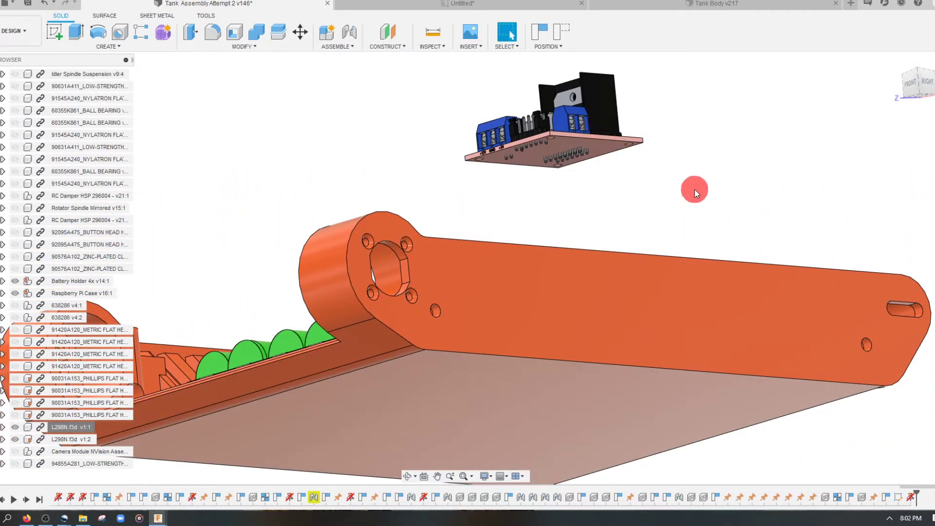
pyautogui.keyDown('shift'); pyautogui.moveTo(695, 189); pyautogui.dragTo(761, 172, button='middle'); pyautogui.keyUp('shift')
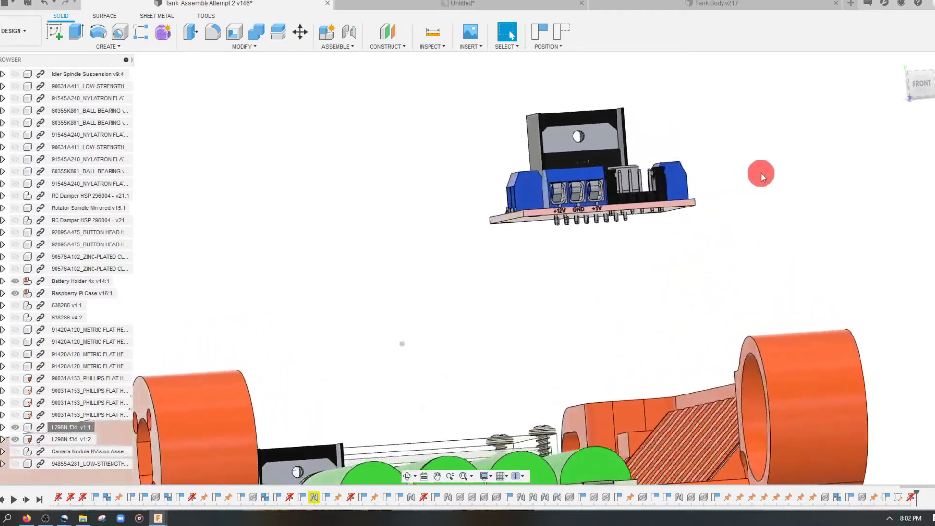
pyautogui.scroll(8, 761, 173)
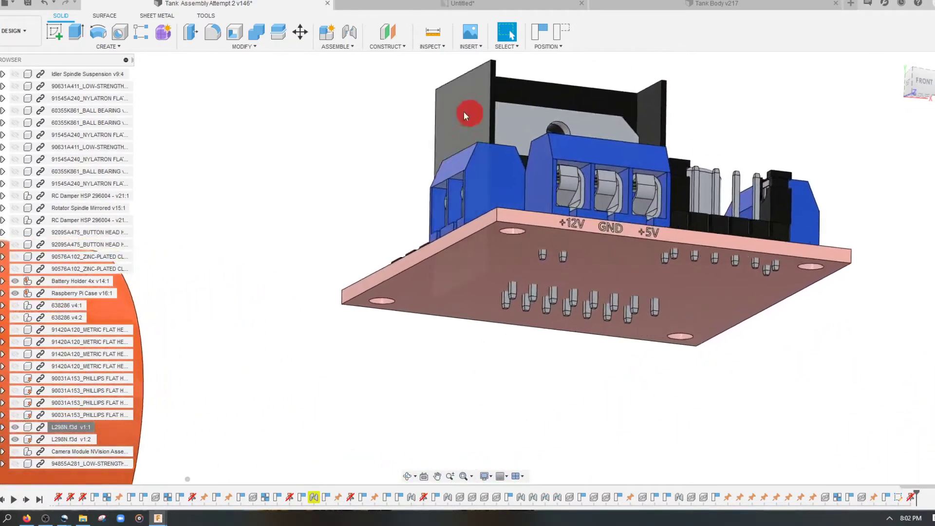
pyautogui.click(351, 33)
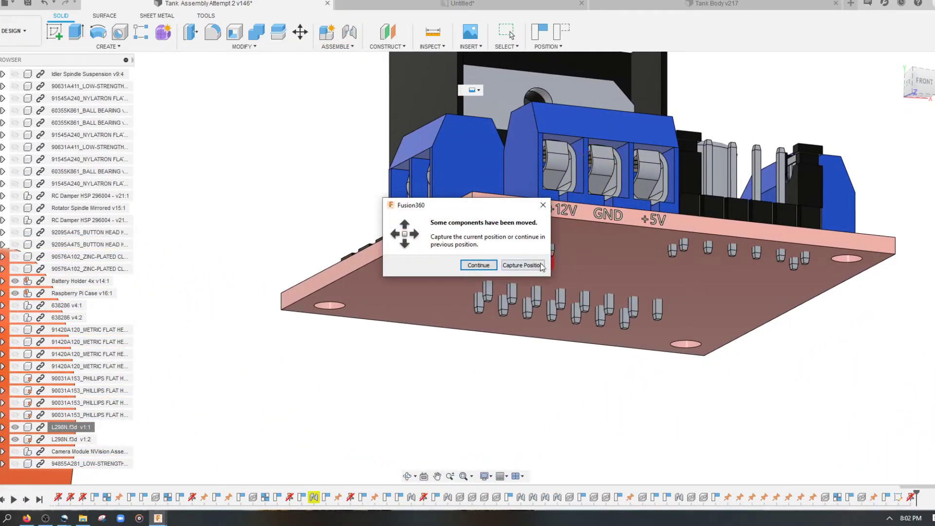
pyautogui.click(540, 265)
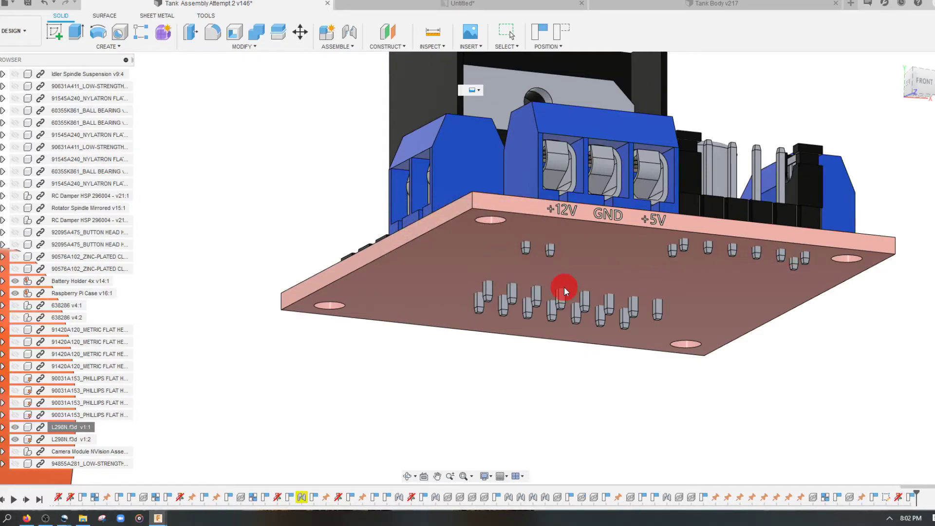
# Joint the corner mounting hole on the L298N board's underside to the matching standoff hole near the battery holder, with zero angle and offsets.
pyautogui.click(520, 231)
pyautogui.click(849, 183)
pyautogui.click(847, 134)
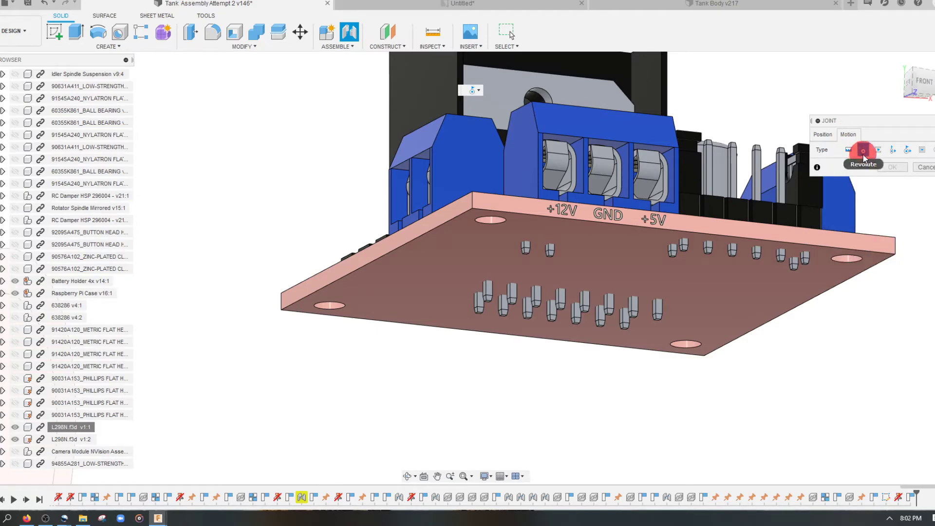
pyautogui.click(825, 137)
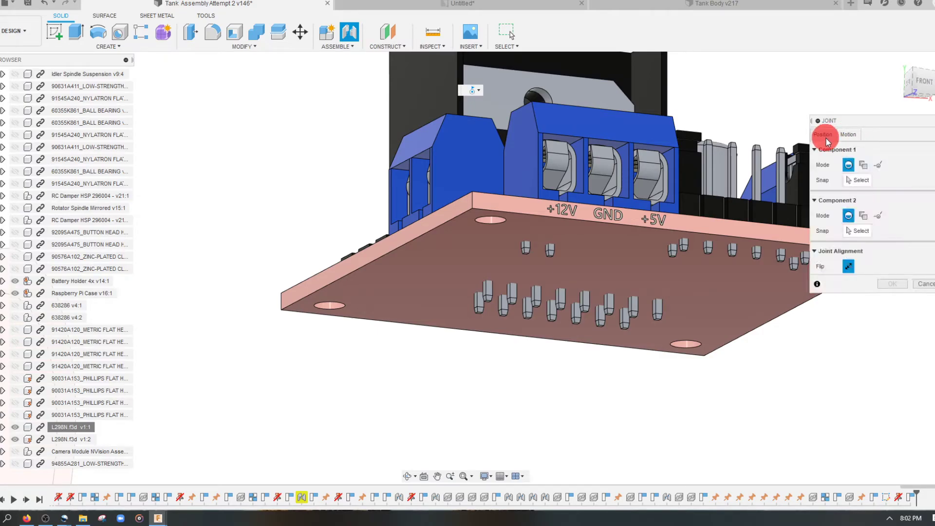
pyautogui.click(494, 231)
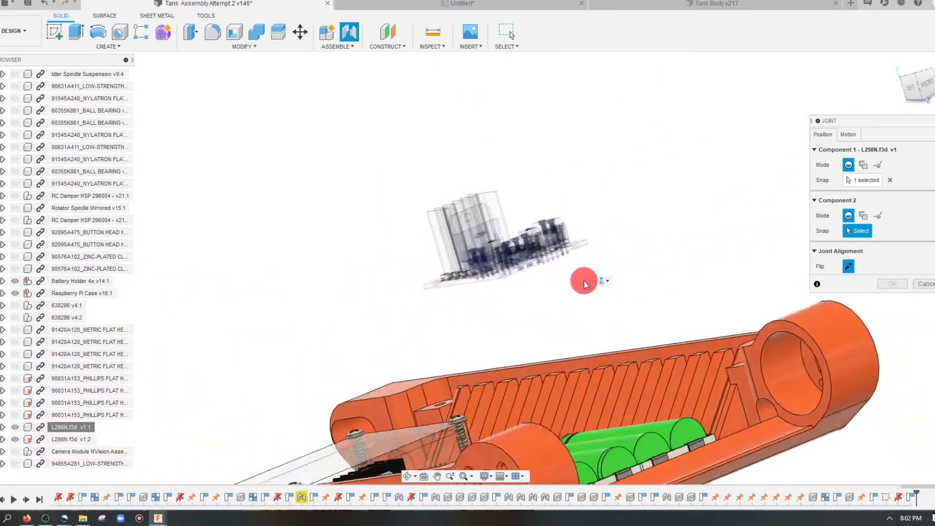
pyautogui.scroll(10, 587, 289)
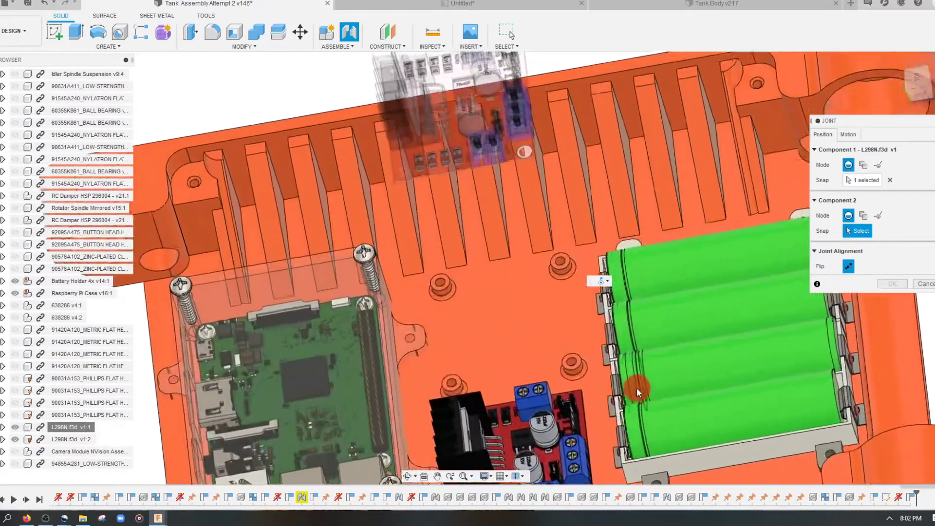
pyautogui.scroll(3, 591, 380)
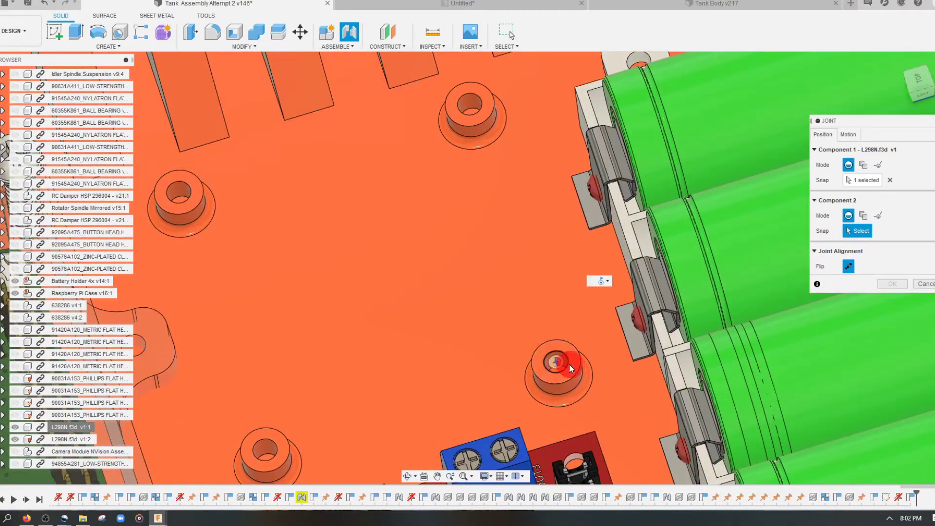
pyautogui.click(571, 368)
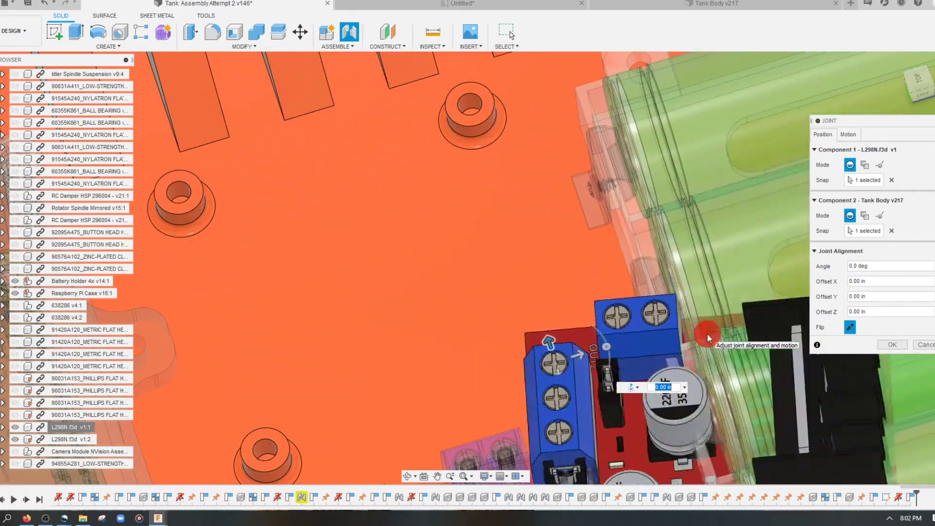
pyautogui.scroll(-5, 708, 337)
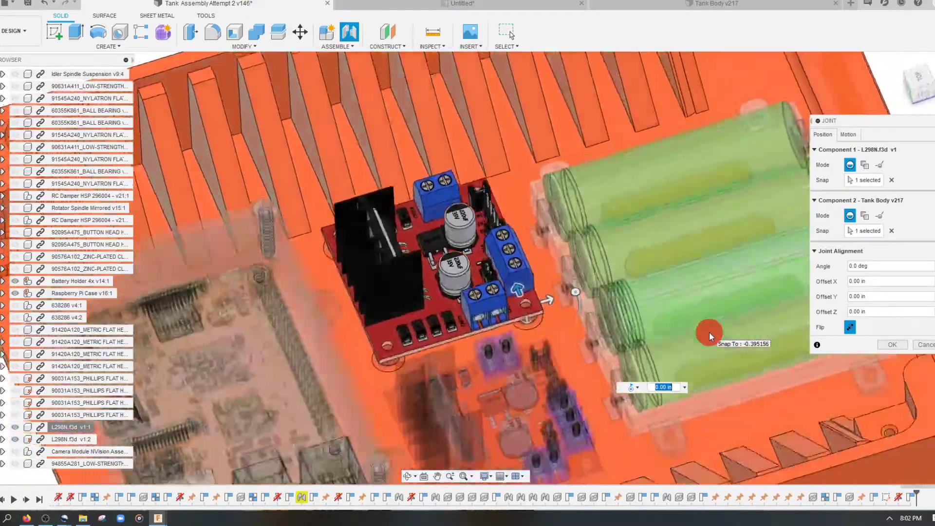
pyautogui.scroll(3, 710, 336)
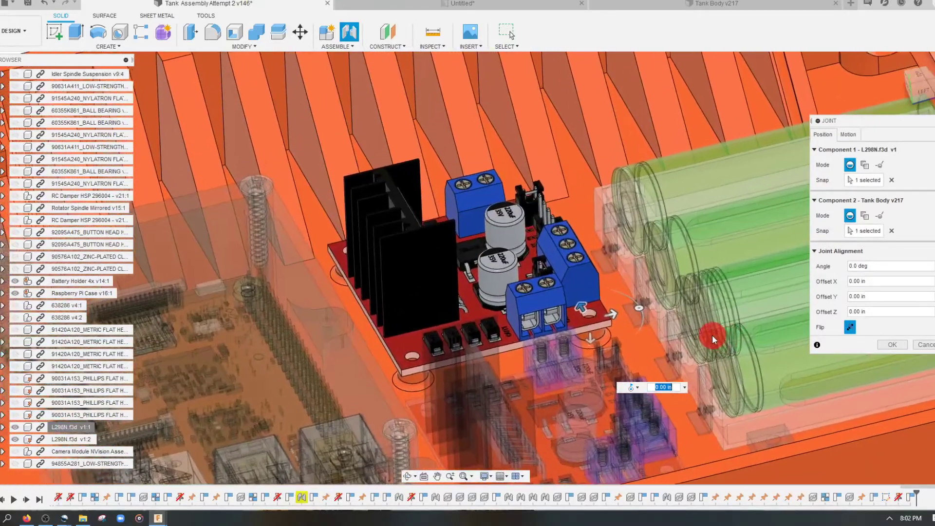
pyautogui.click(892, 342)
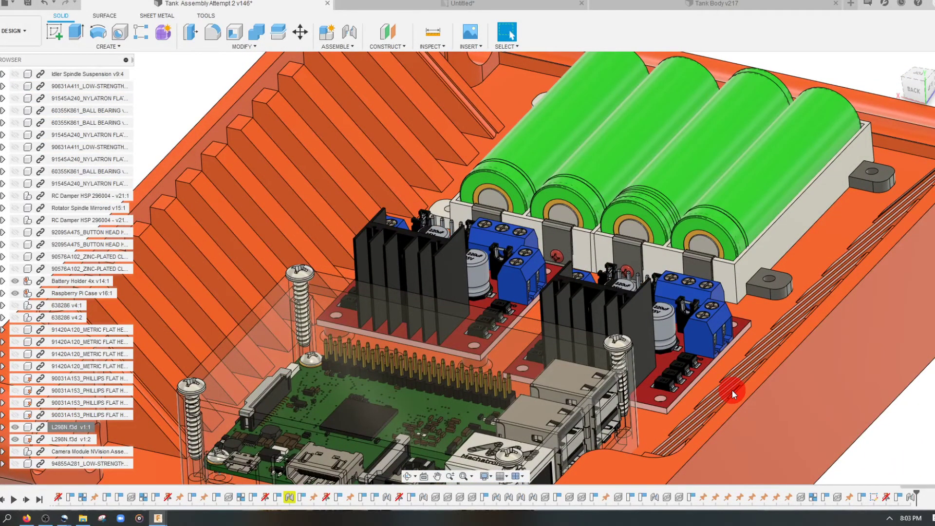
pyautogui.scroll(-5, 731, 391)
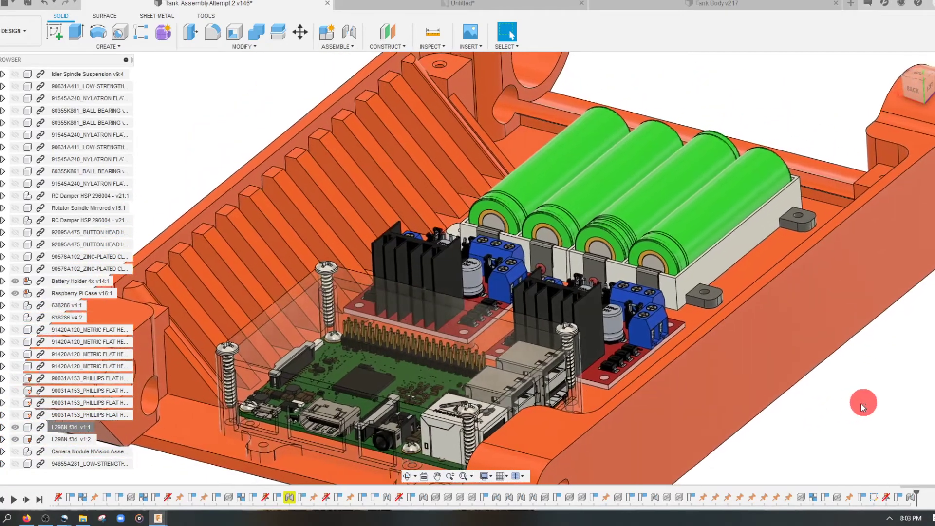
pyautogui.keyDown('shift'); pyautogui.moveTo(861, 404); pyautogui.dragTo(863, 390, button='middle'); pyautogui.keyUp('shift')
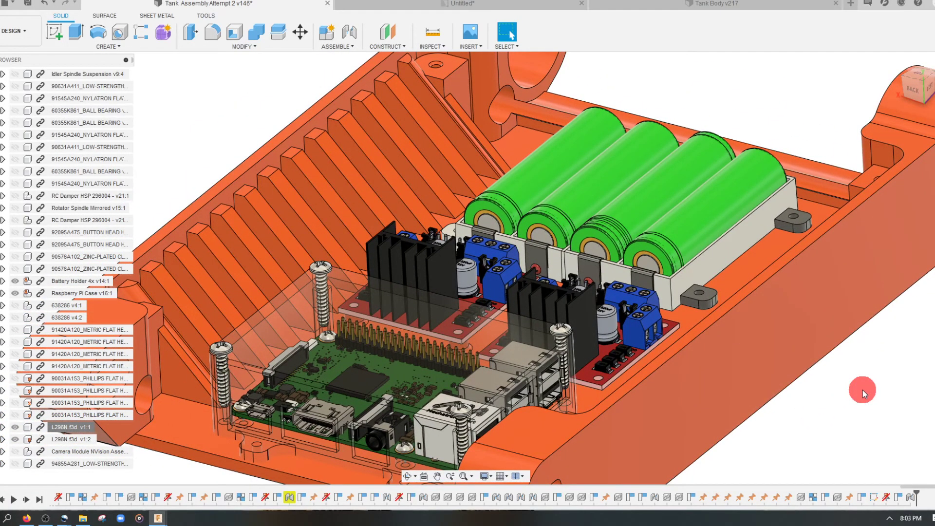